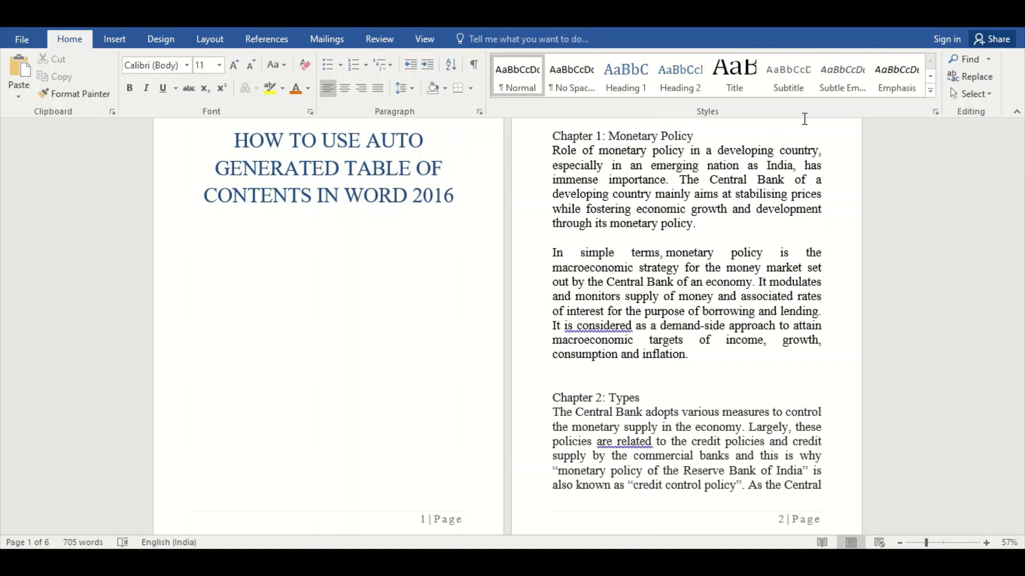
# Set the styles list to show all styles in this document.
pyautogui.click(935, 112)
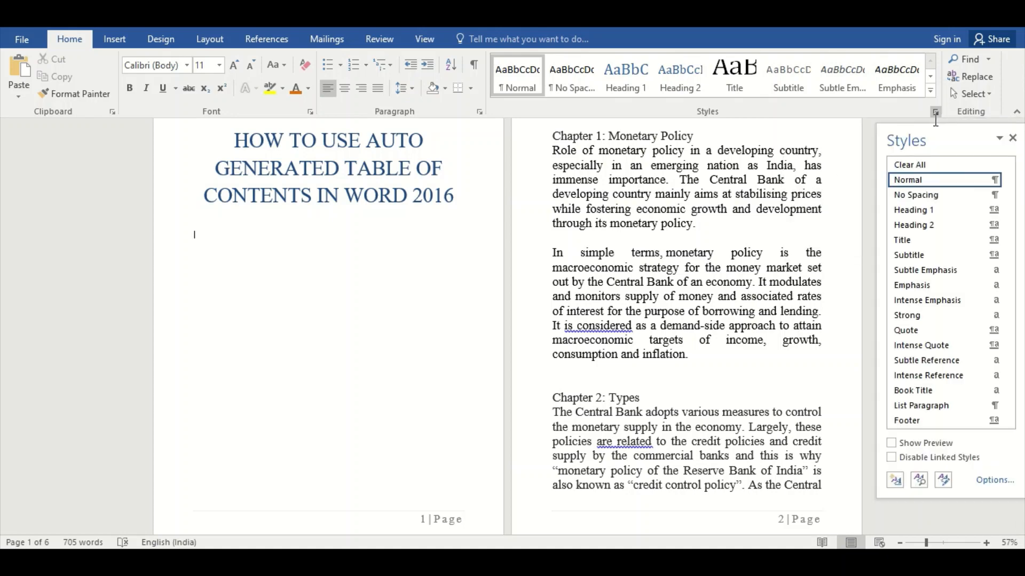
pyautogui.moveTo(934, 135); pyautogui.dragTo(420, 73)
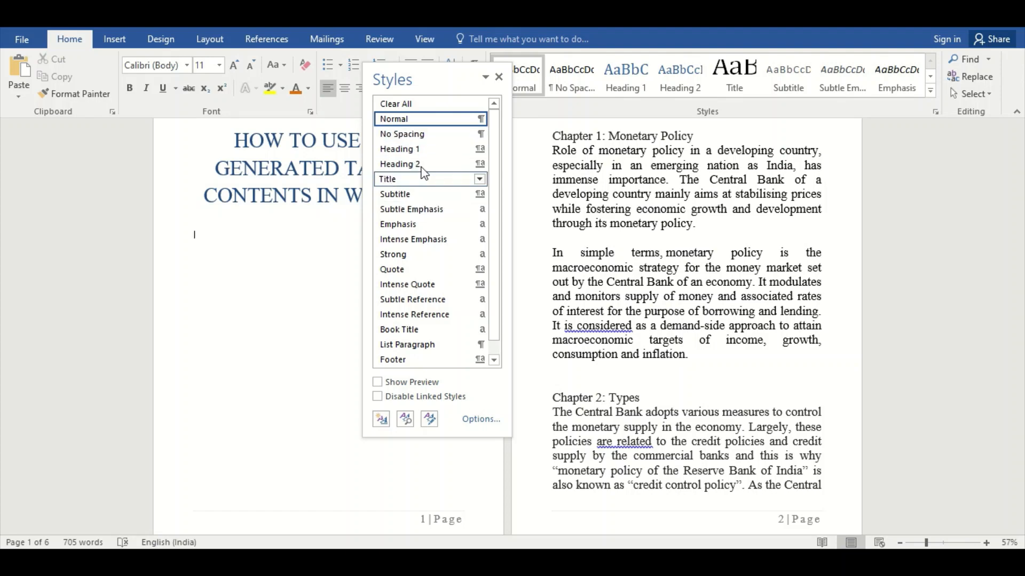
pyautogui.click(473, 419)
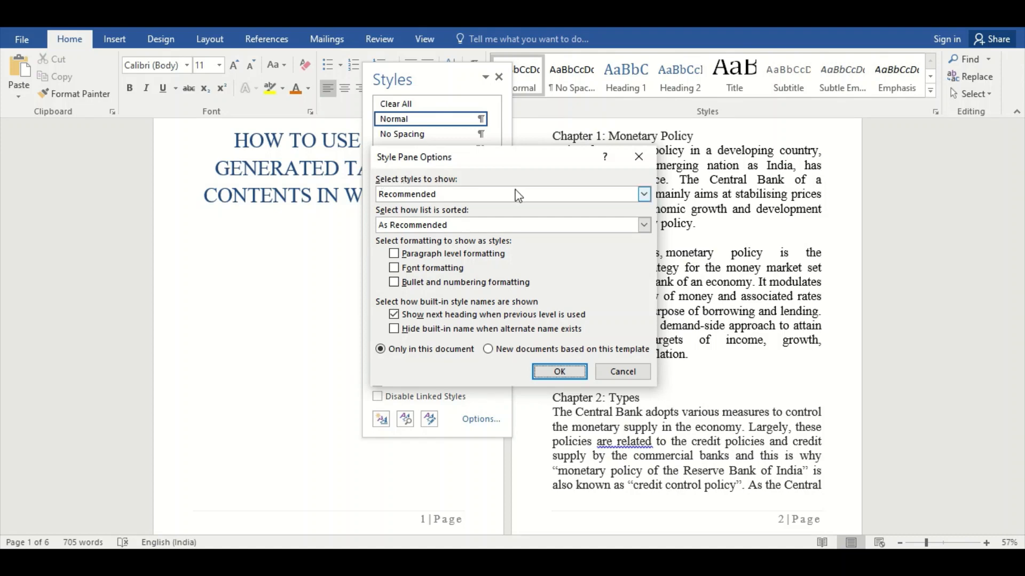
pyautogui.click(644, 195)
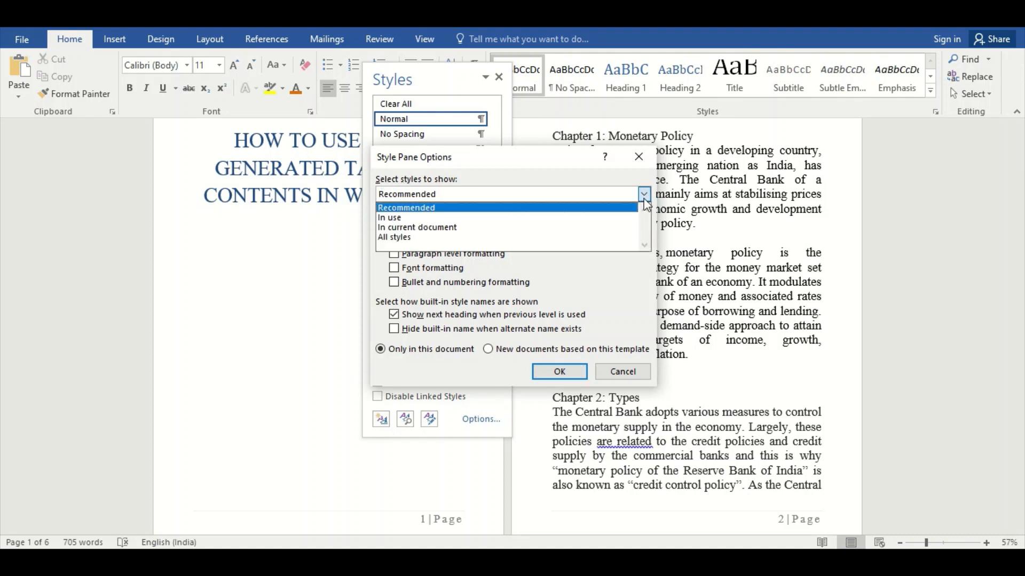
pyautogui.click(516, 238)
pyautogui.click(556, 371)
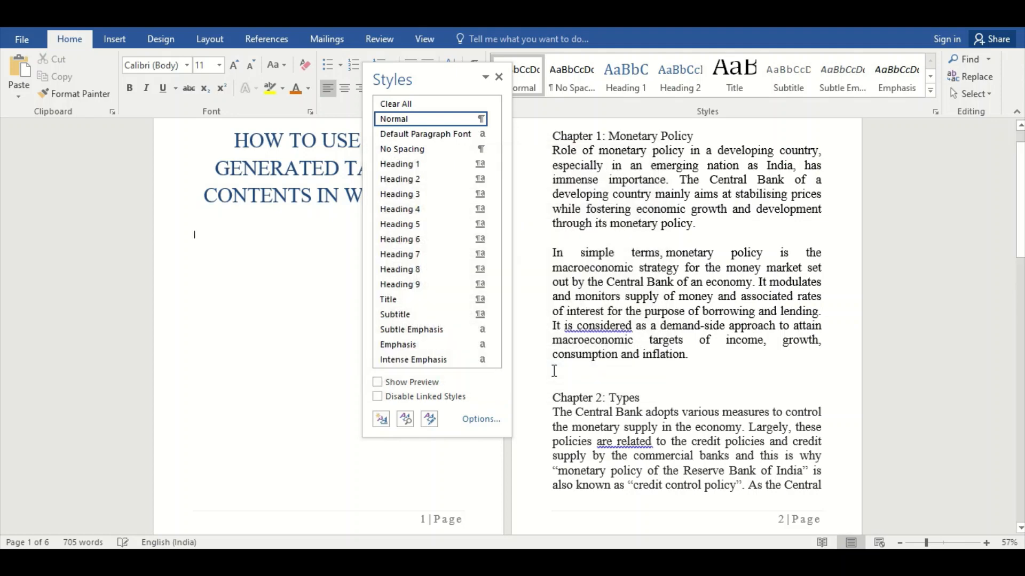
# Apply Heading 3 to the empty paragraph below the title, close the floating styles list and return the paragraph to Normal.
pyautogui.click(441, 198)
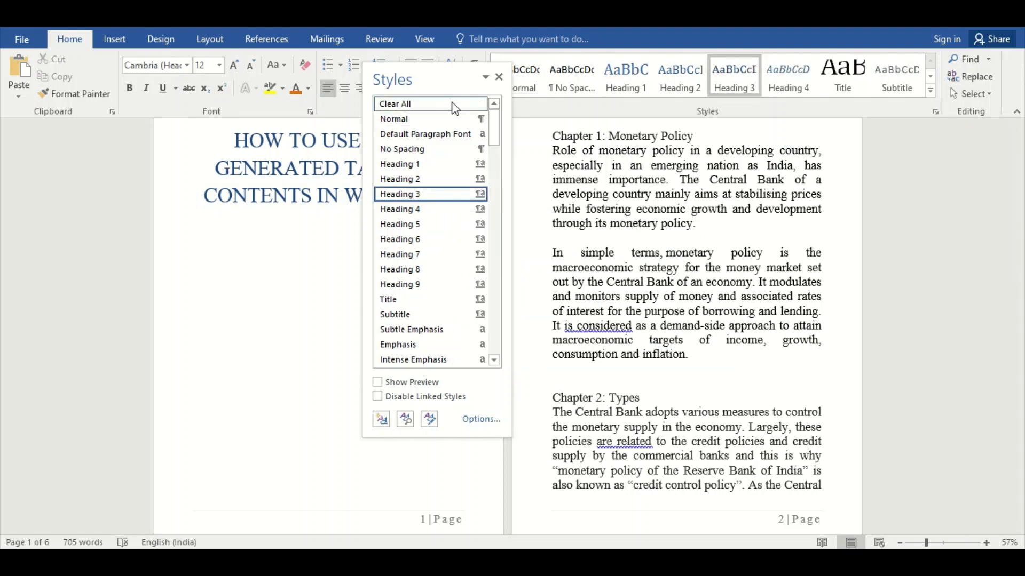
pyautogui.click(500, 78)
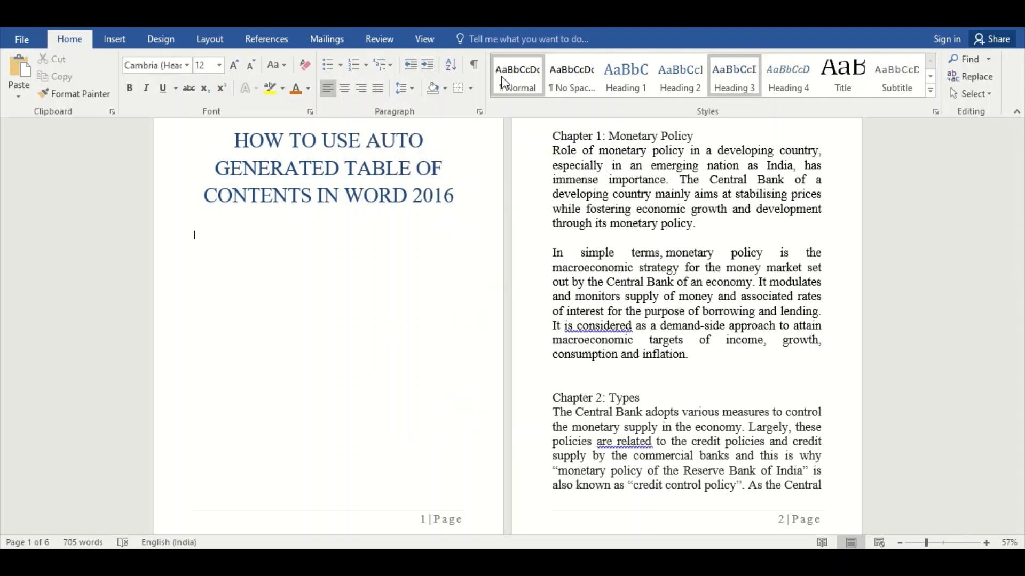
pyautogui.click(513, 88)
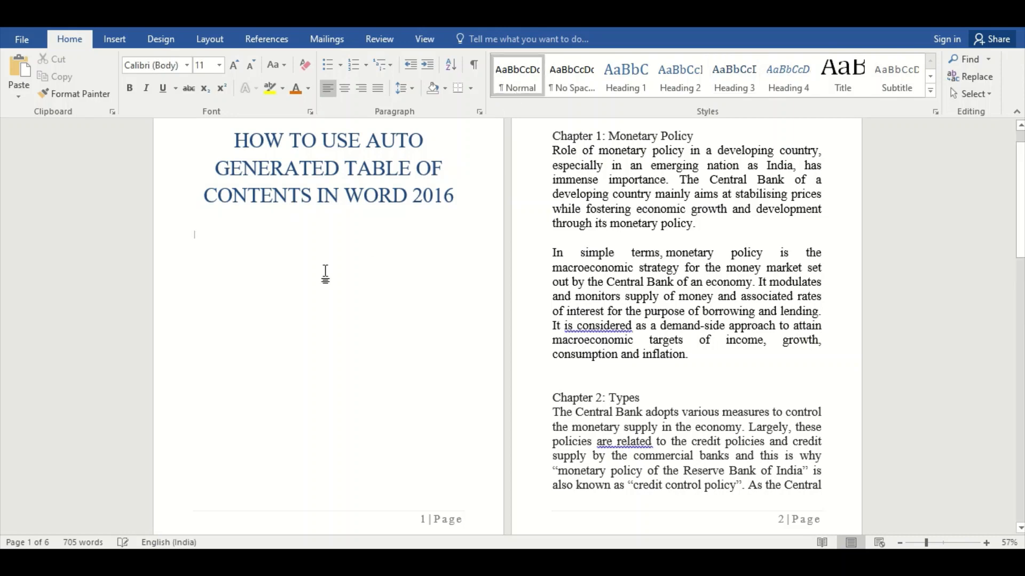
# Modify the Heading 1 style's font to Algerian, 26 pt, bold, in dark red from the Accent 2 theme colors.
pyautogui.rightClick(634, 74)
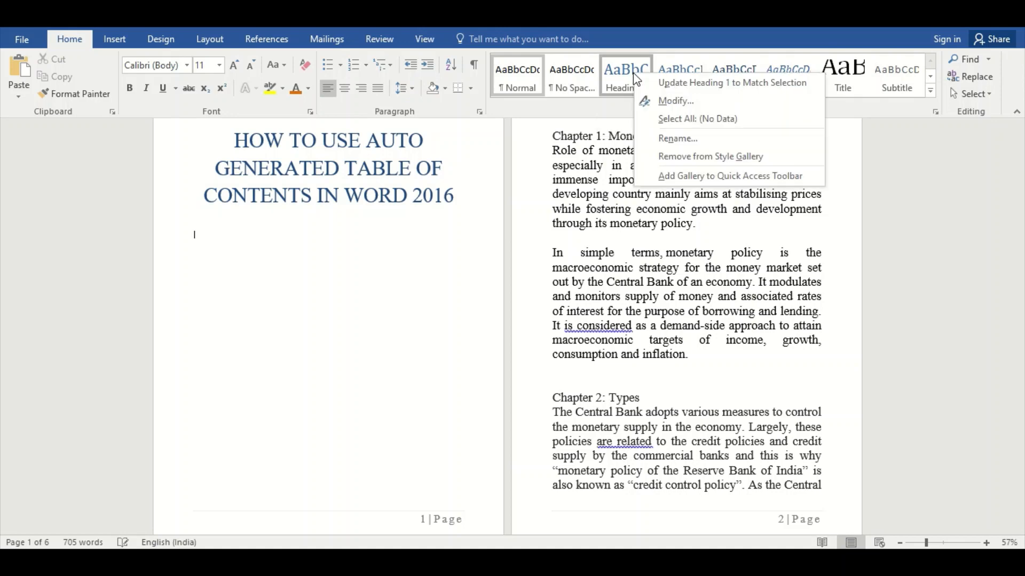
pyautogui.click(647, 102)
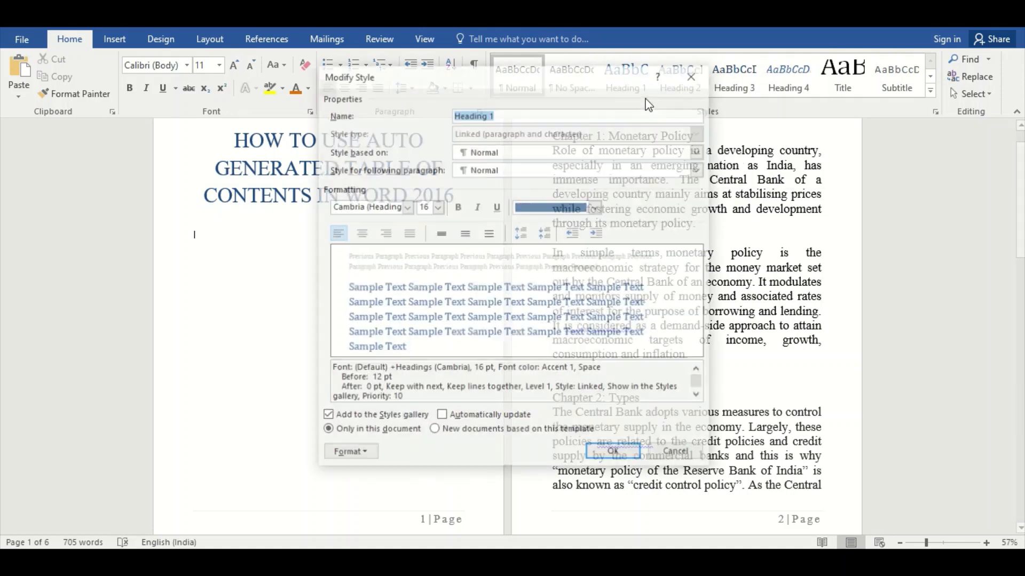
pyautogui.click(407, 207)
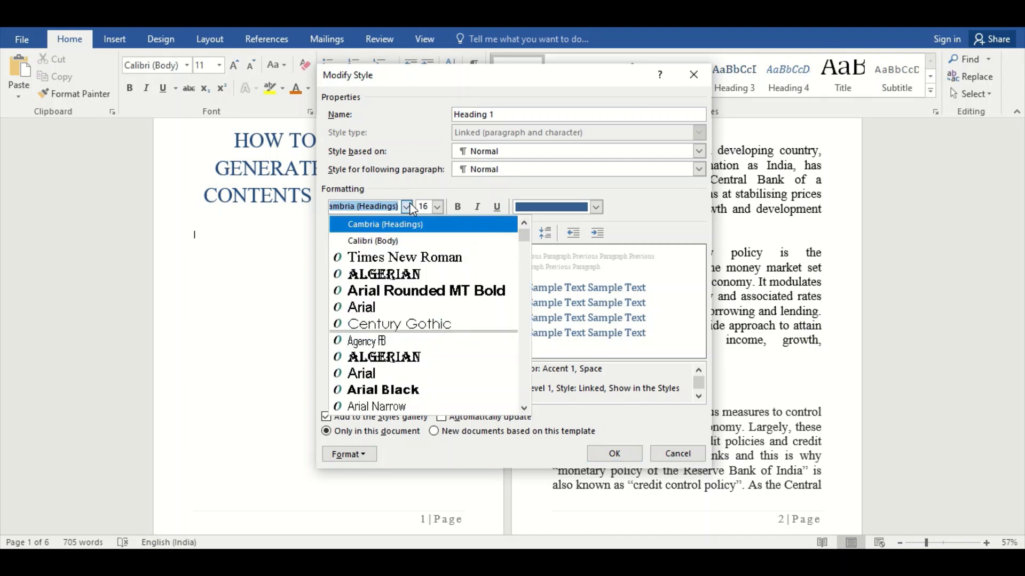
pyautogui.click(401, 269)
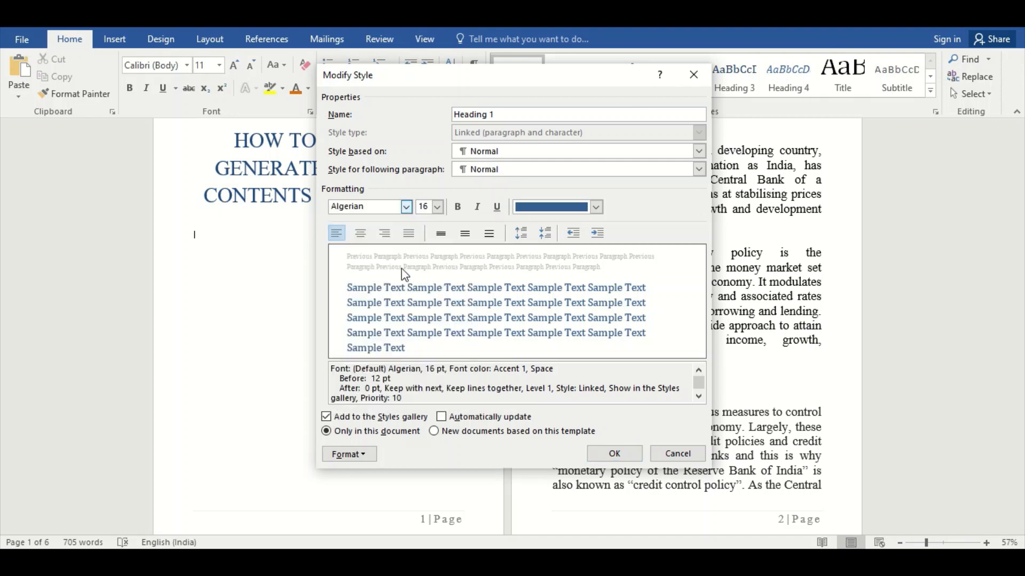
pyautogui.click(438, 206)
pyautogui.click(422, 327)
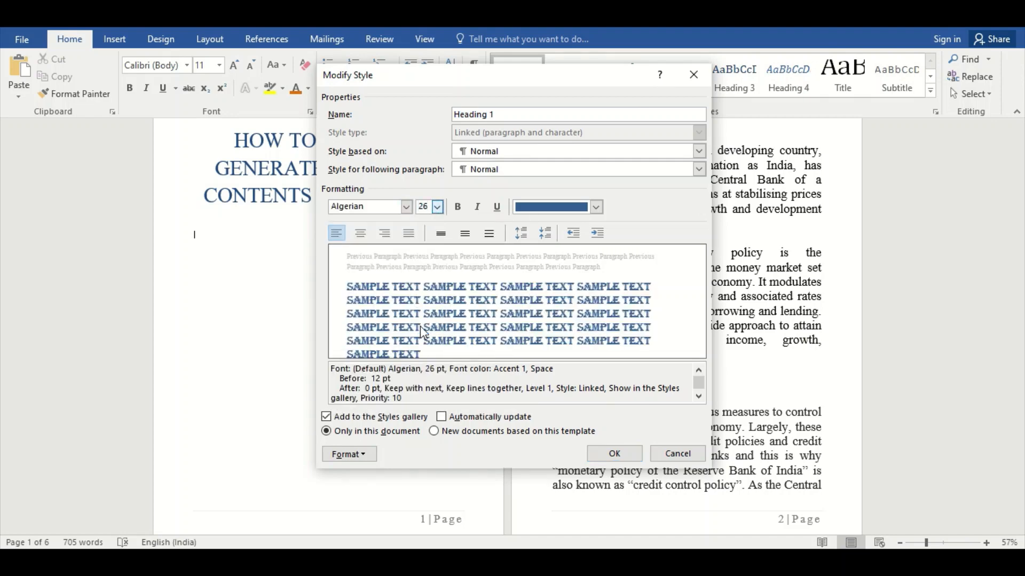
pyautogui.click(458, 206)
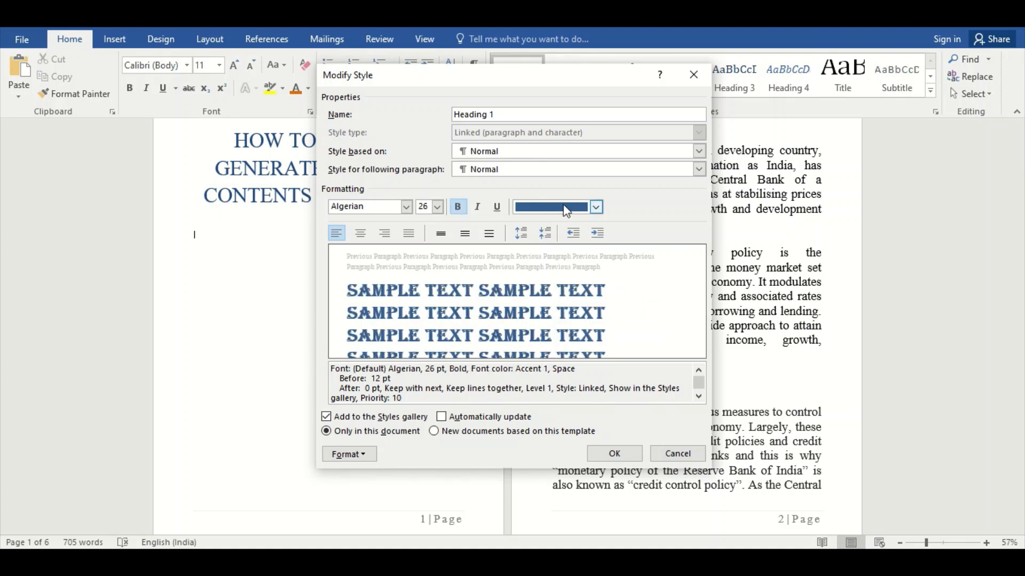
pyautogui.click(596, 207)
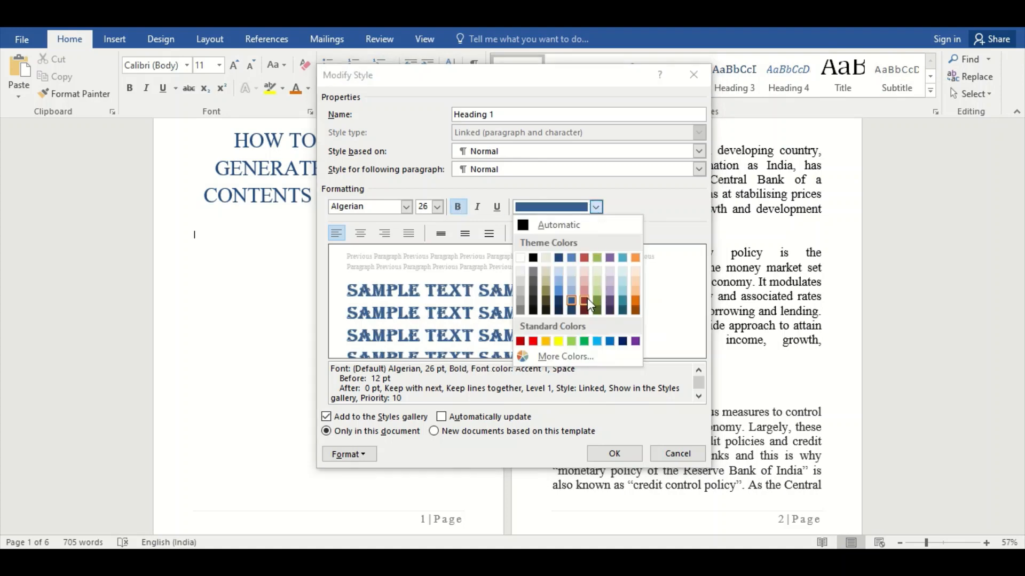
pyautogui.click(586, 300)
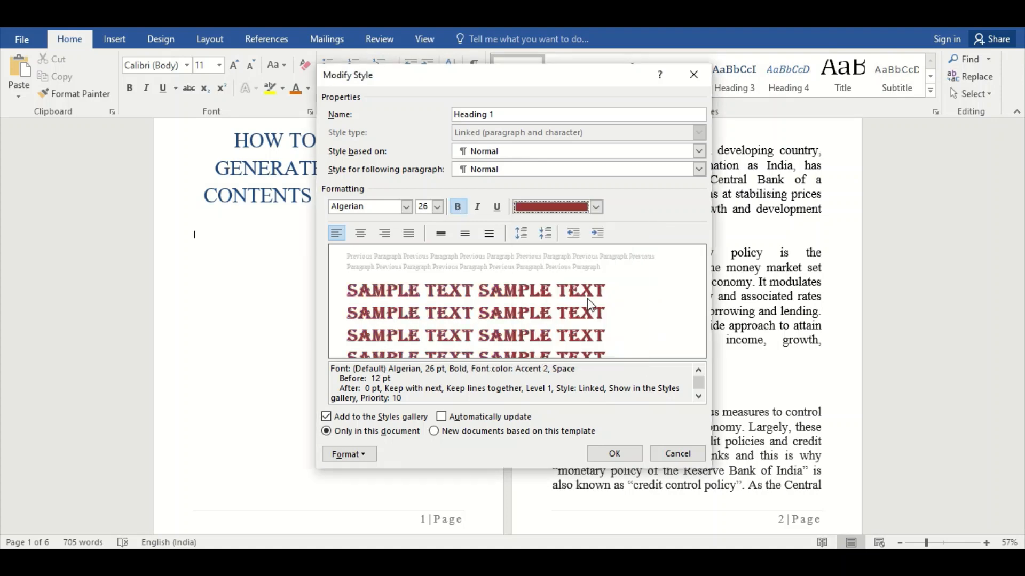
# Center the Heading 1 style, set 1.5 line spacing, increase its paragraph spacing to 18 pt before and 6 pt after, and save it.
pyautogui.click(361, 233)
pyautogui.click(471, 237)
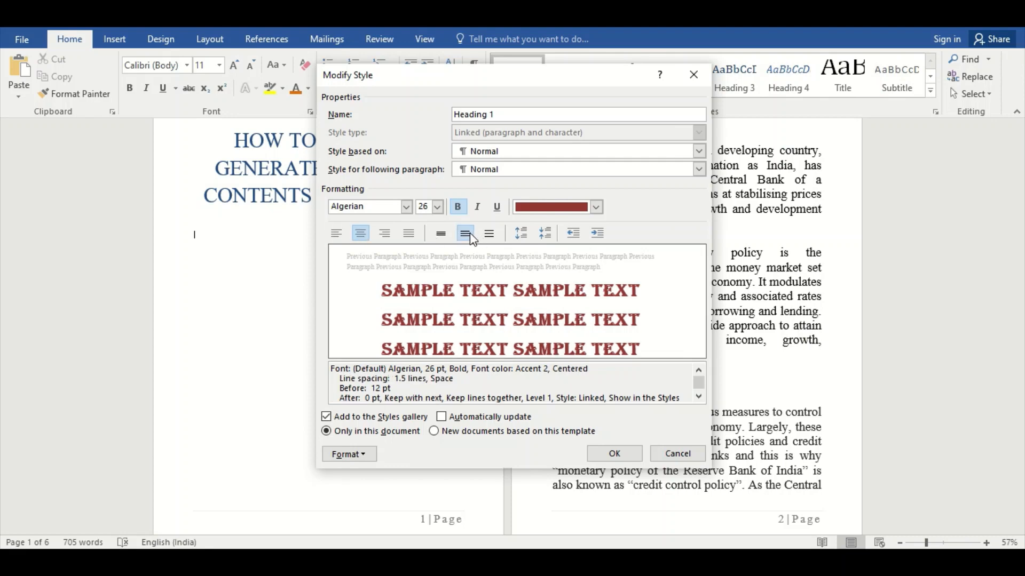
pyautogui.click(521, 232)
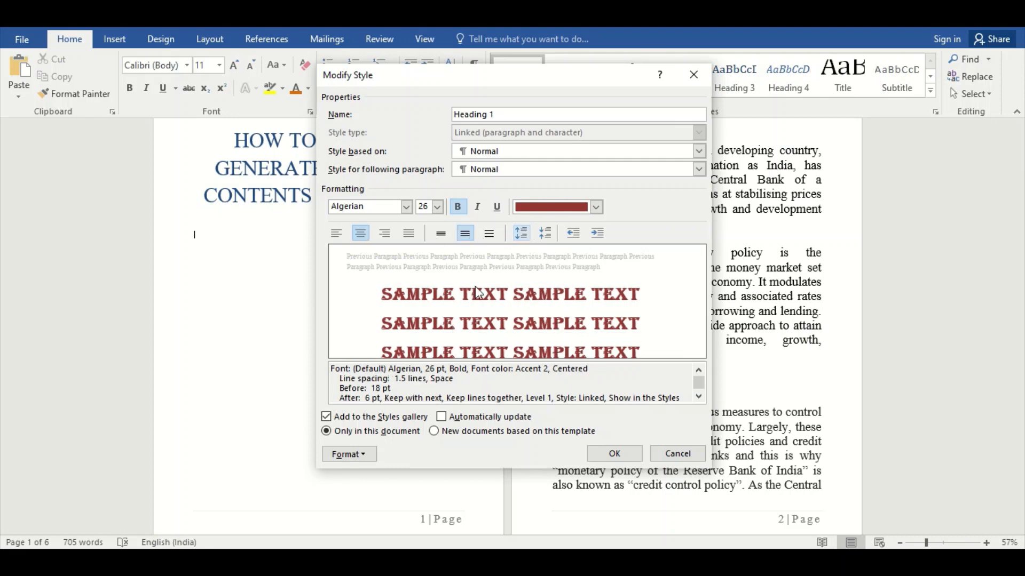
pyautogui.click(612, 453)
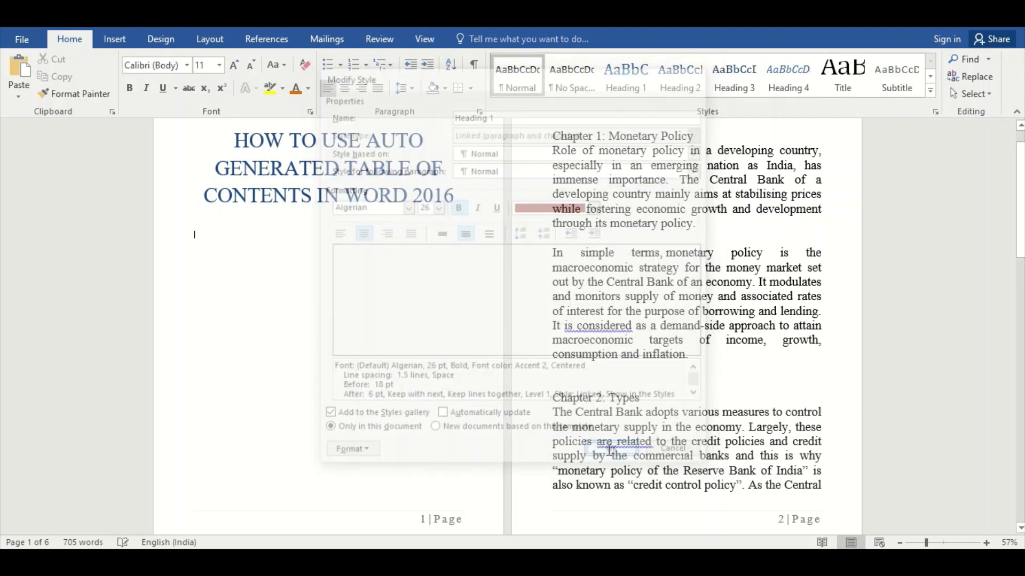
# Modify the Heading 2 style's font to Arial Rounded MT Bold, 24 pt, italic, in dark green from the Accent 3 theme colors.
pyautogui.rightClick(687, 85)
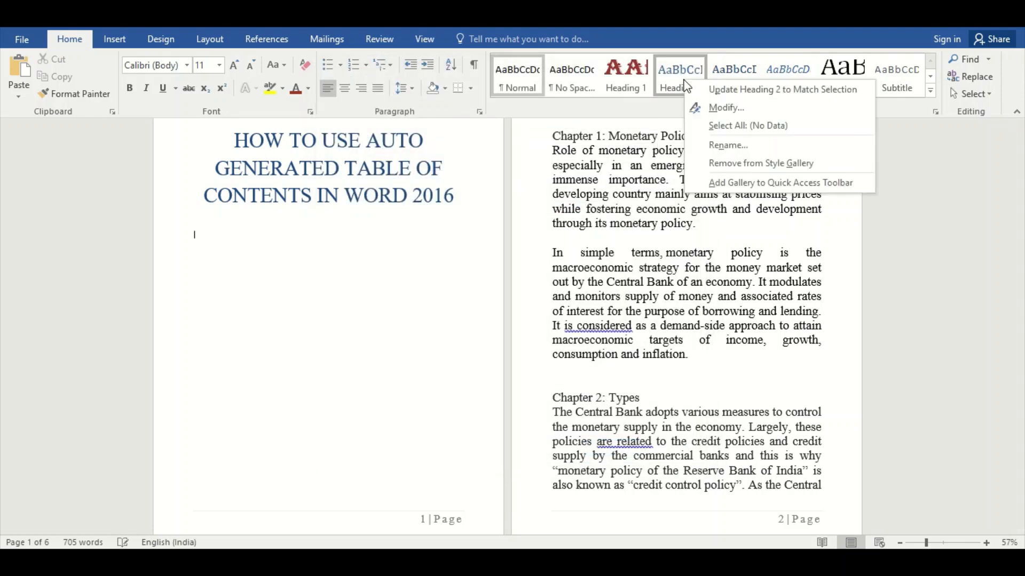
pyautogui.click(692, 106)
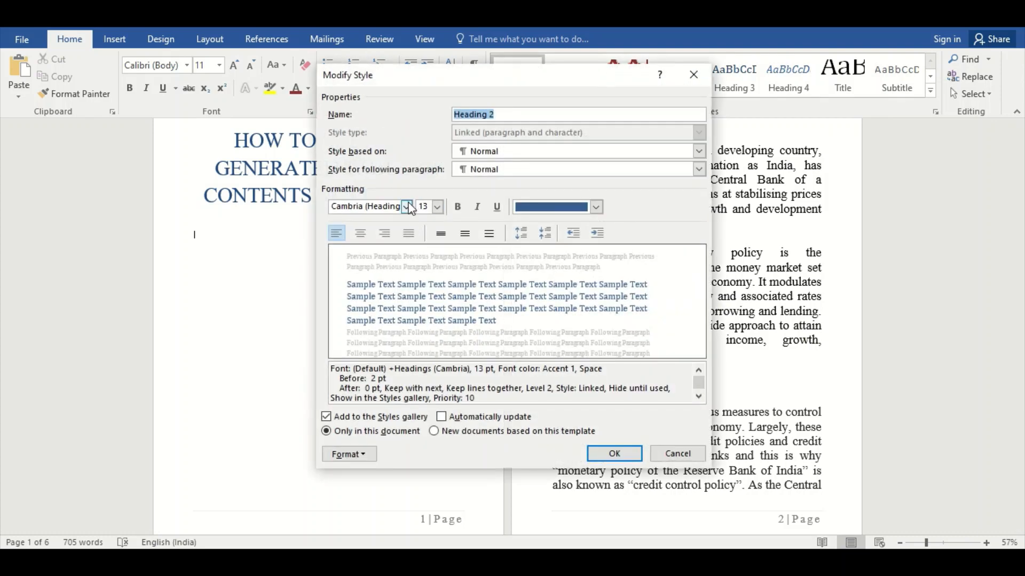
pyautogui.click(407, 207)
pyautogui.click(422, 291)
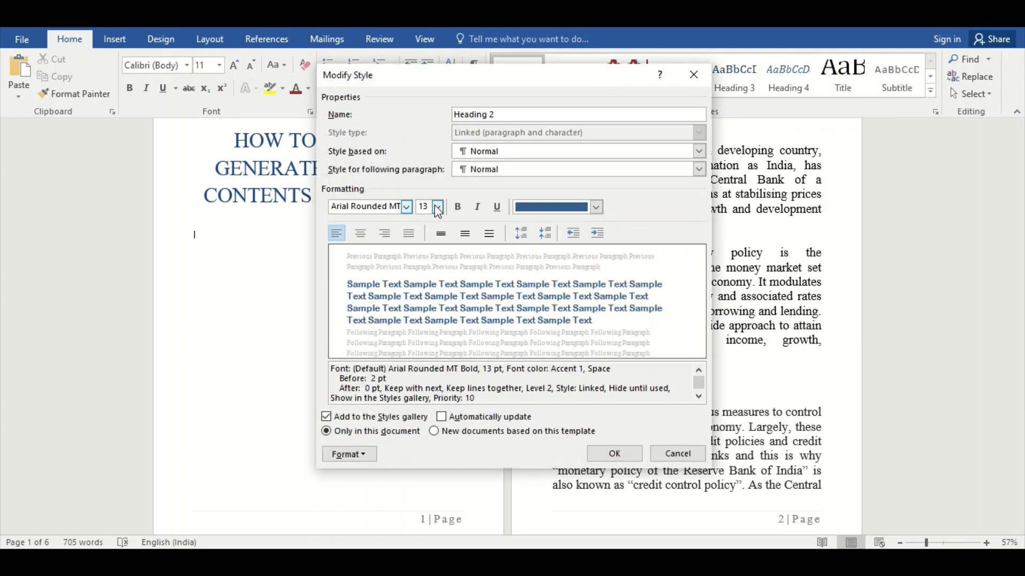
pyautogui.click(437, 207)
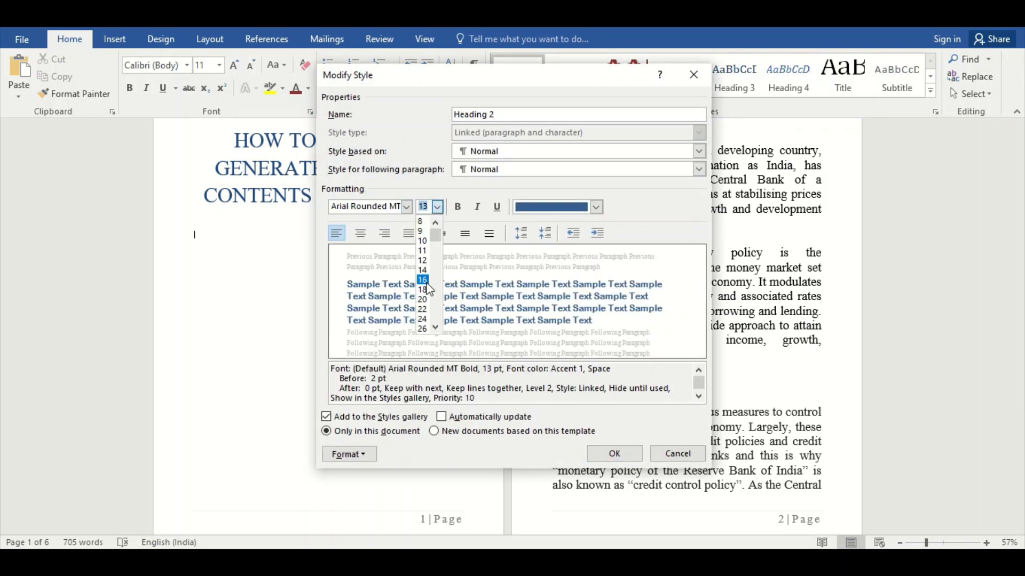
pyautogui.click(425, 318)
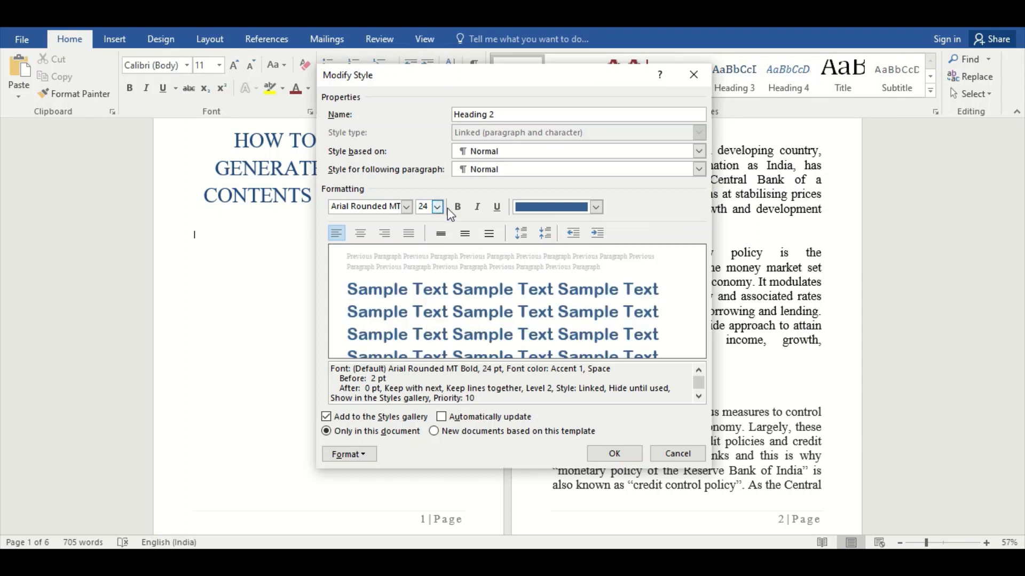
pyautogui.click(478, 208)
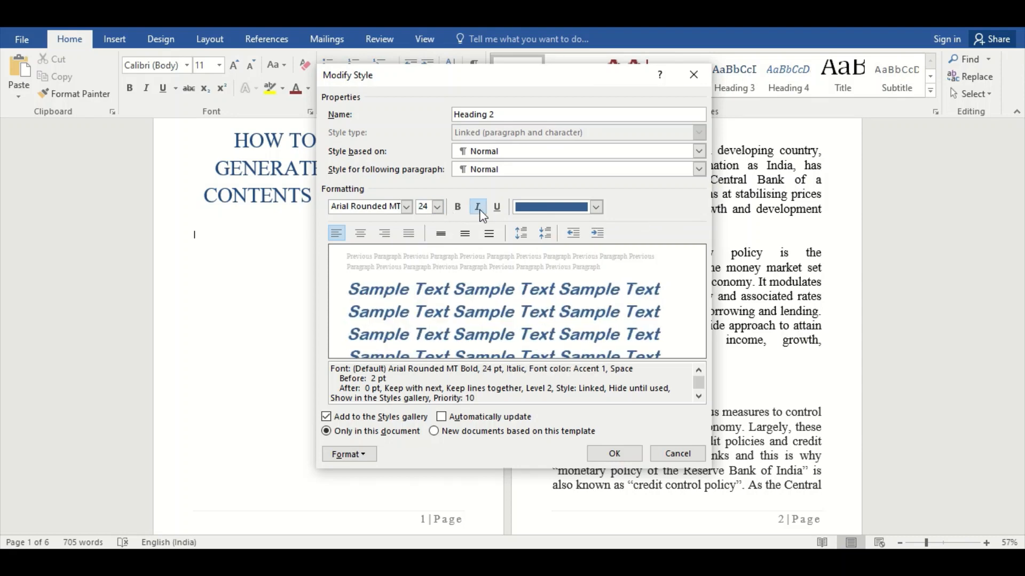
pyautogui.click(596, 207)
pyautogui.click(596, 257)
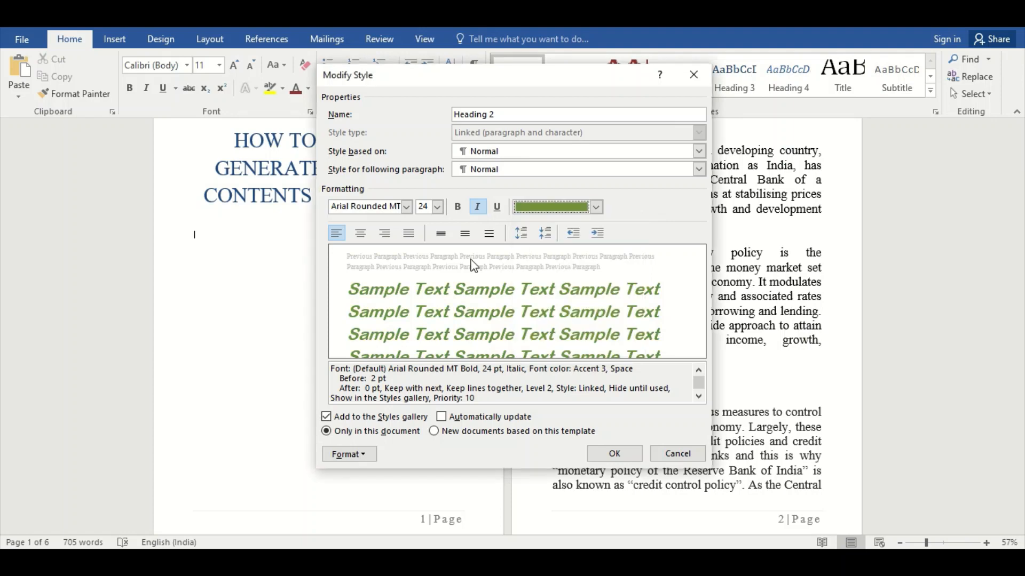
# Set the Heading 2 style to 1.5 line spacing with 8 pt before and 6 pt after, and save it.
pyautogui.click(465, 234)
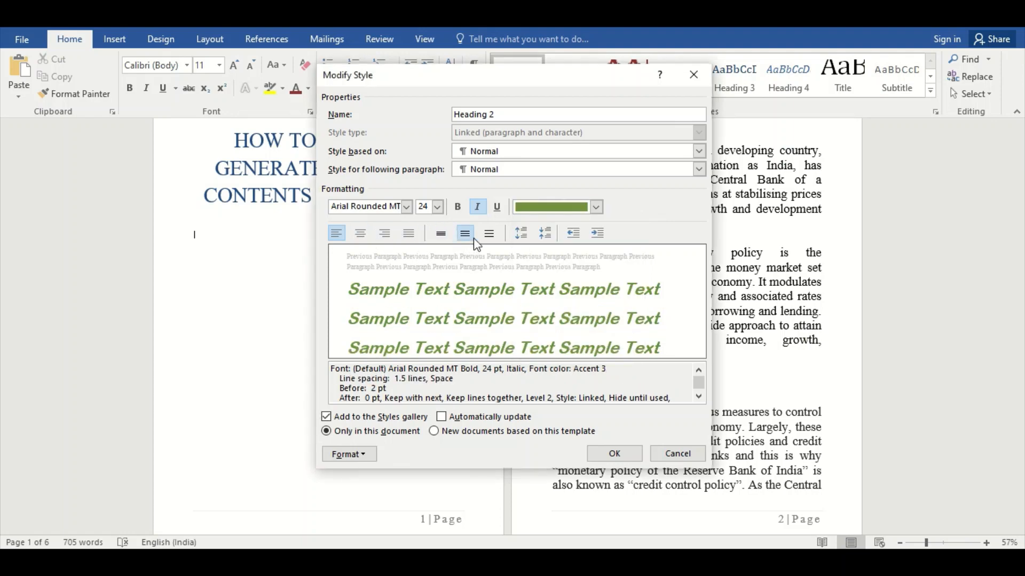
pyautogui.click(521, 234)
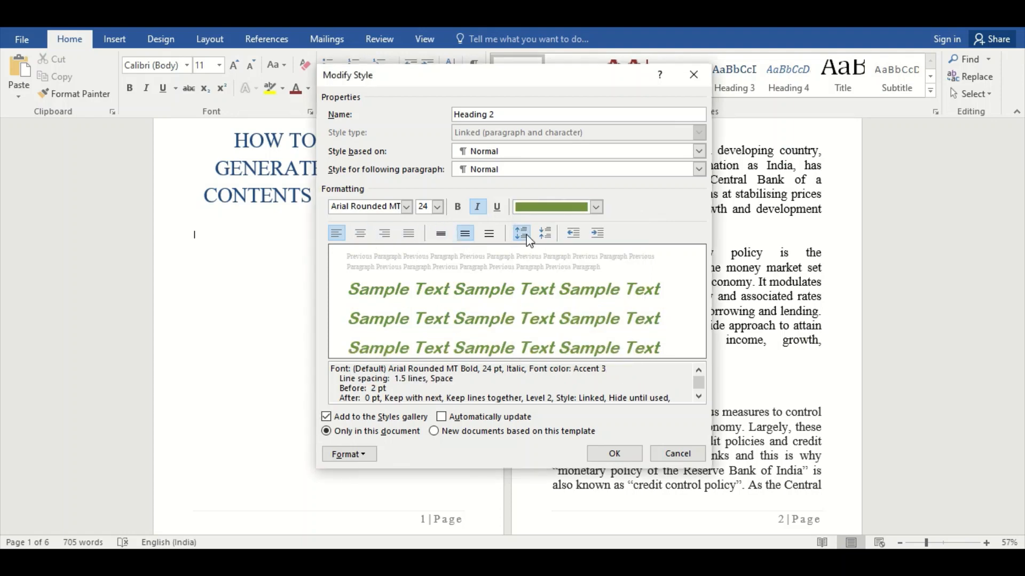
pyautogui.click(622, 452)
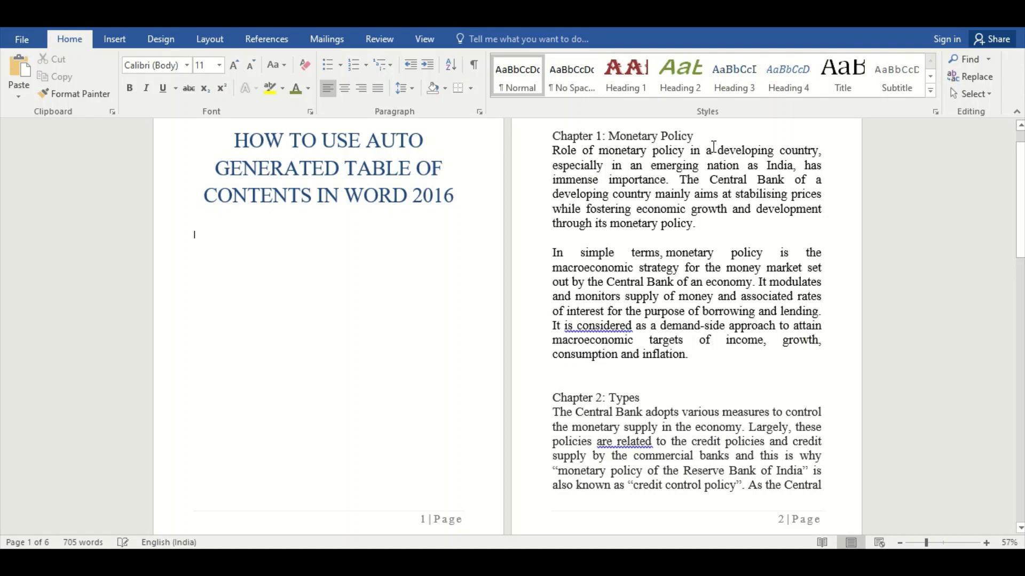
# Modify the Heading 3 style's font to Century Gothic, 22 pt, bold and underlined, in dark orange from the Accent 6 theme colors.
pyautogui.rightClick(746, 97)
pyautogui.click(751, 113)
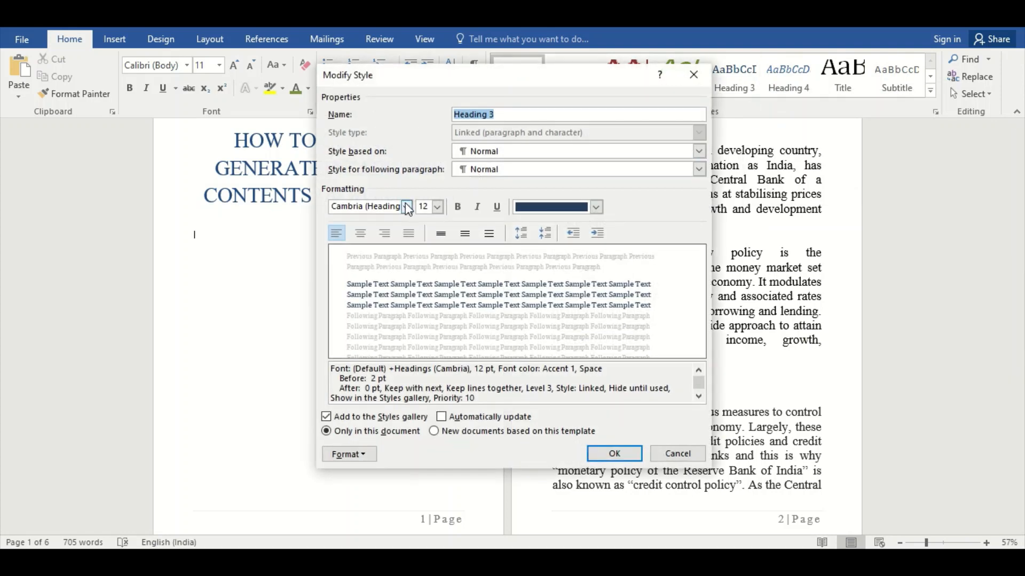
pyautogui.click(406, 207)
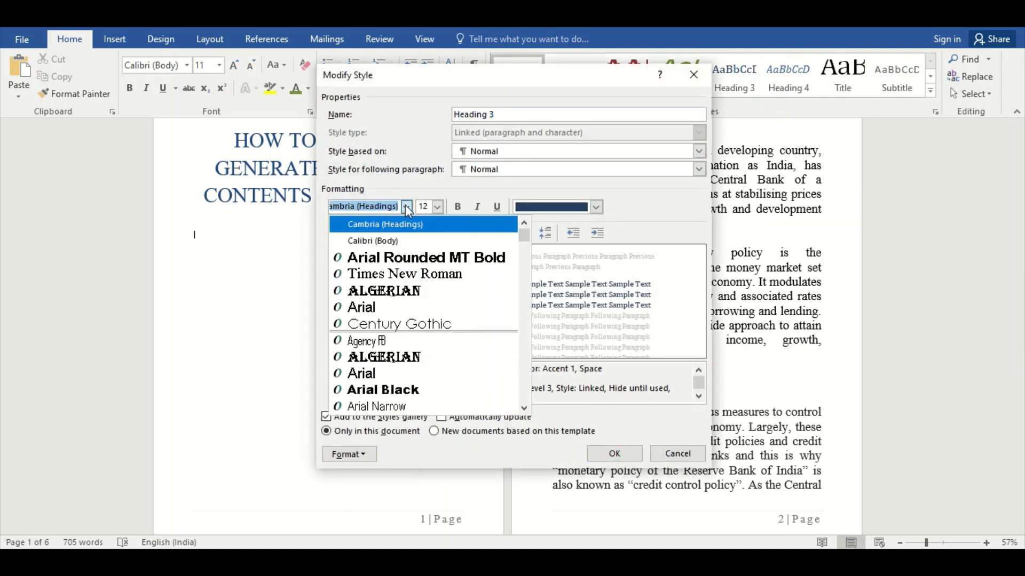
pyautogui.click(393, 324)
pyautogui.click(438, 207)
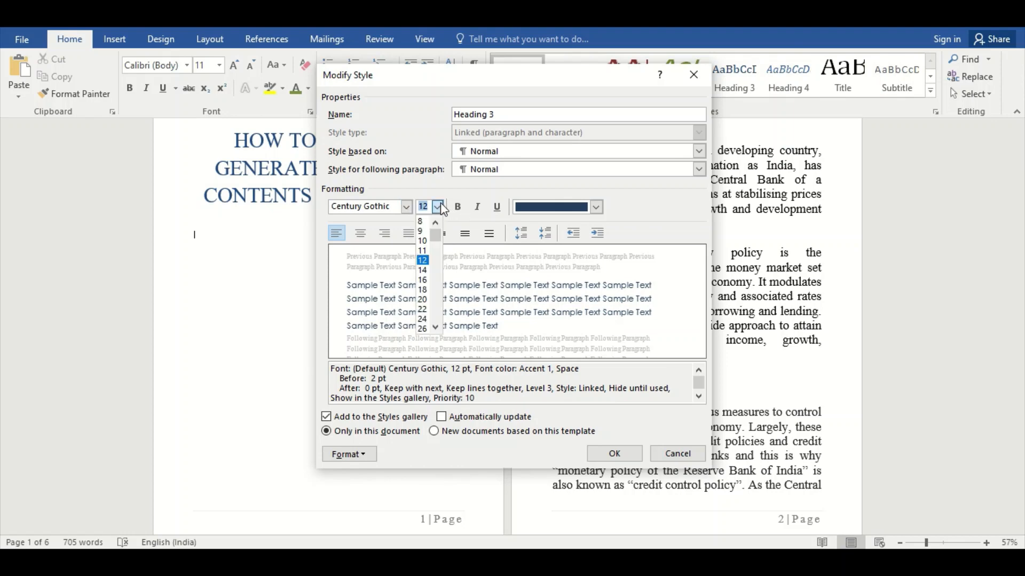
pyautogui.click(425, 312)
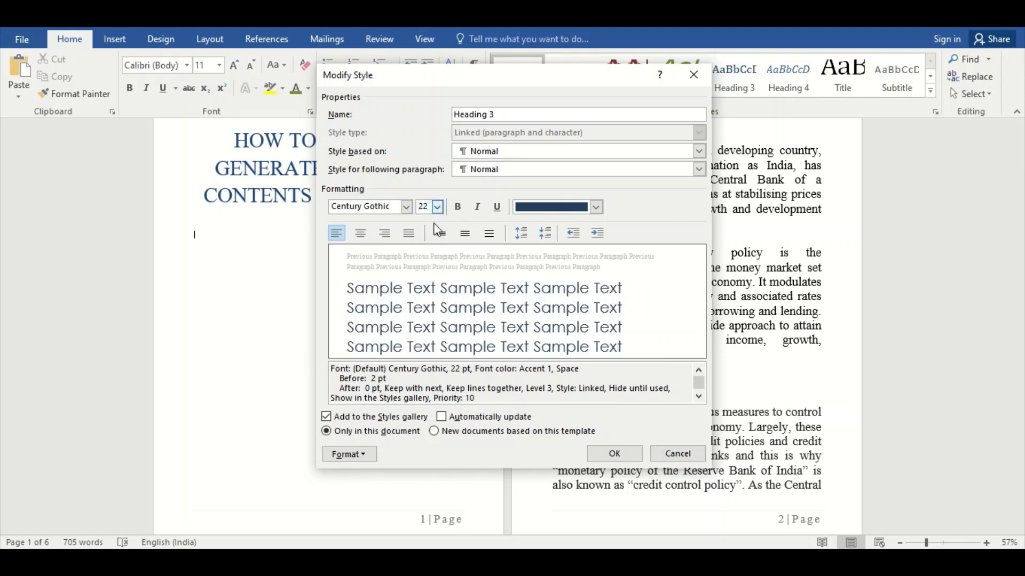
pyautogui.click(497, 207)
pyautogui.click(456, 208)
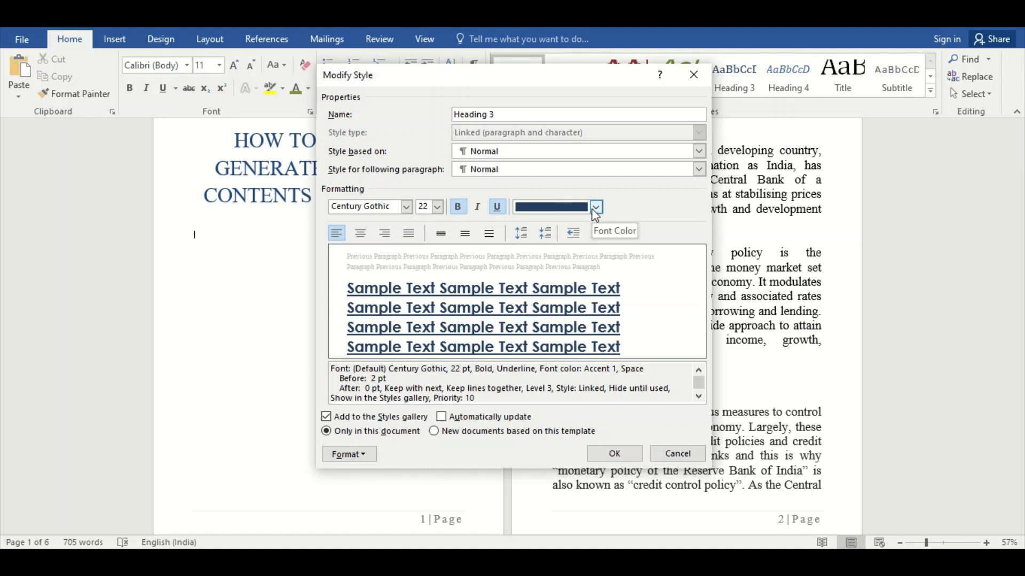
pyautogui.click(596, 207)
pyautogui.click(635, 302)
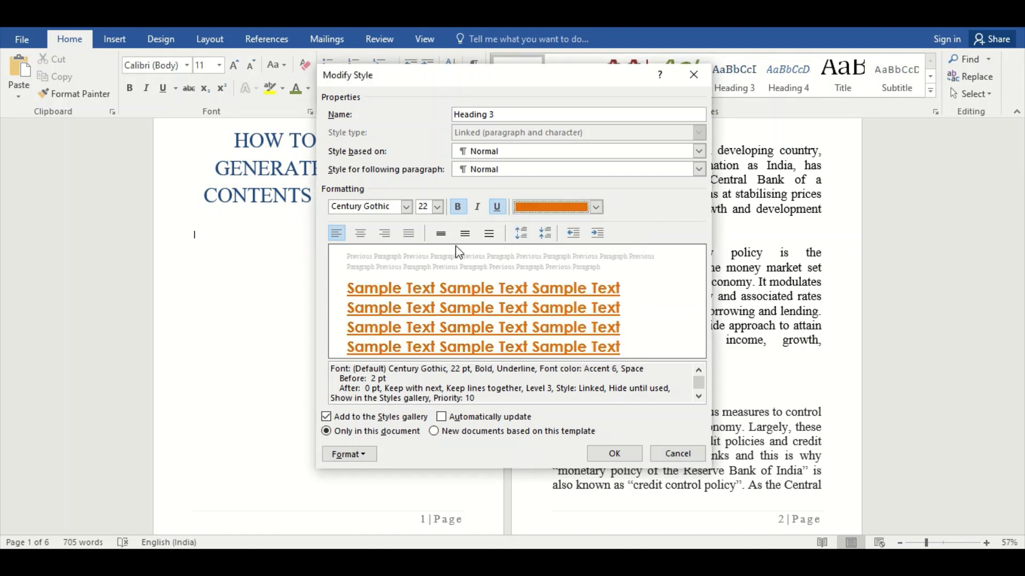
# Set the Heading 3 style to 1.5 line spacing with 8 pt before and 6 pt after, and save it.
pyautogui.click(465, 233)
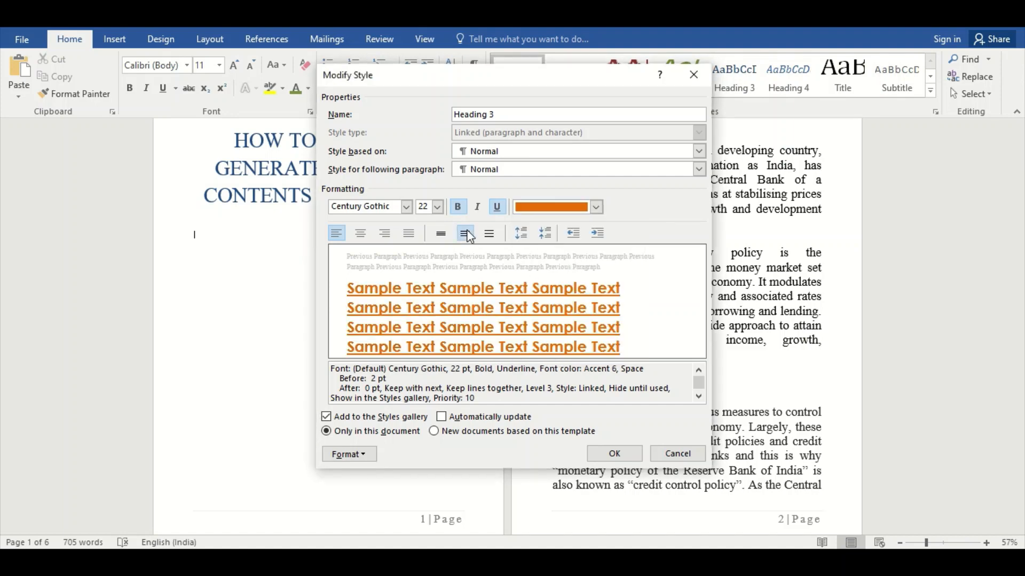
pyautogui.click(521, 234)
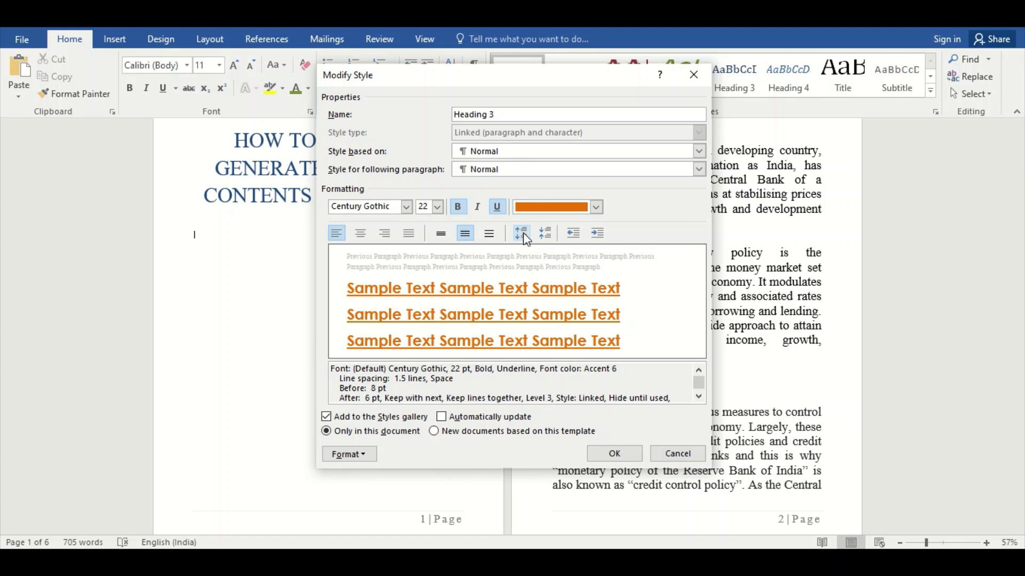
pyautogui.click(626, 454)
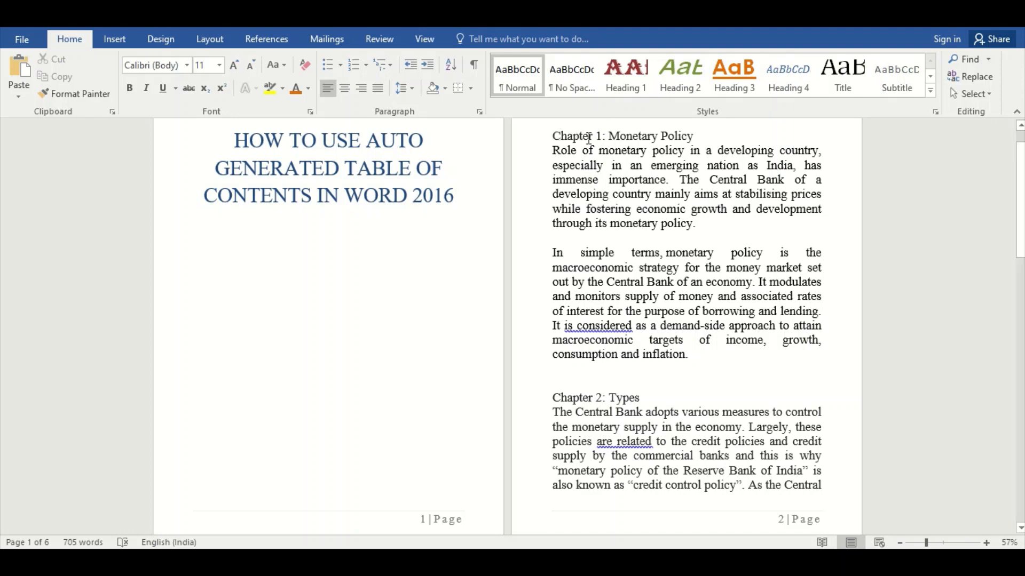
# Apply the Heading 1 style to the "Chapter 1: Monetary Policy" and "Chapter 2: Types" lines.
pyautogui.click(554, 136)
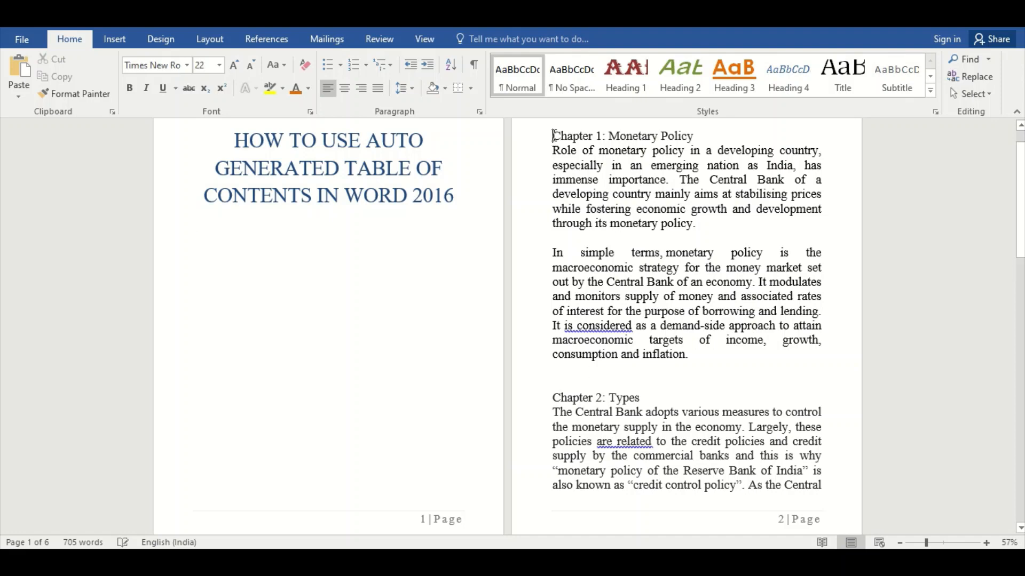
pyautogui.click(619, 85)
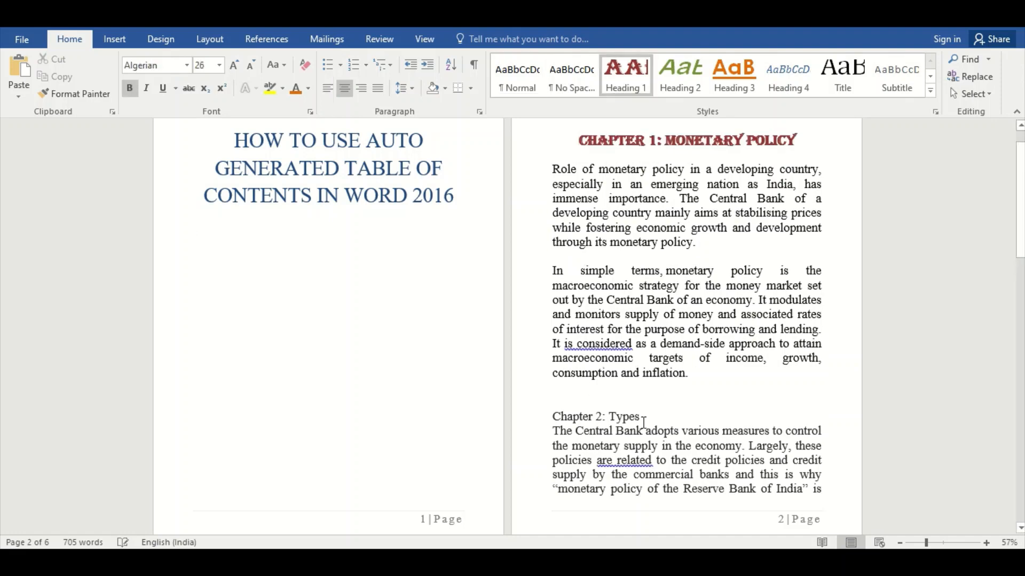
pyautogui.click(598, 415)
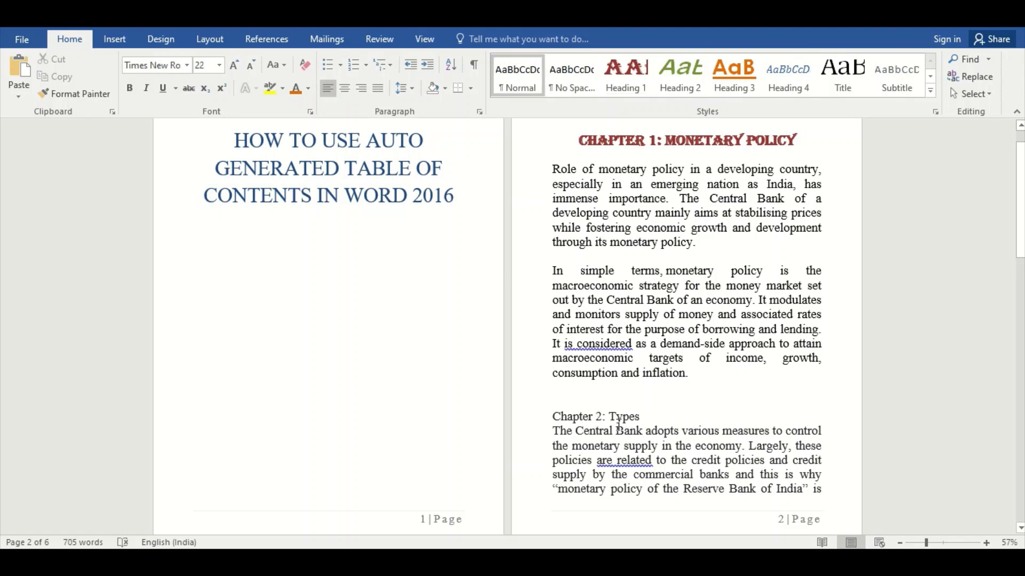
pyautogui.click(625, 87)
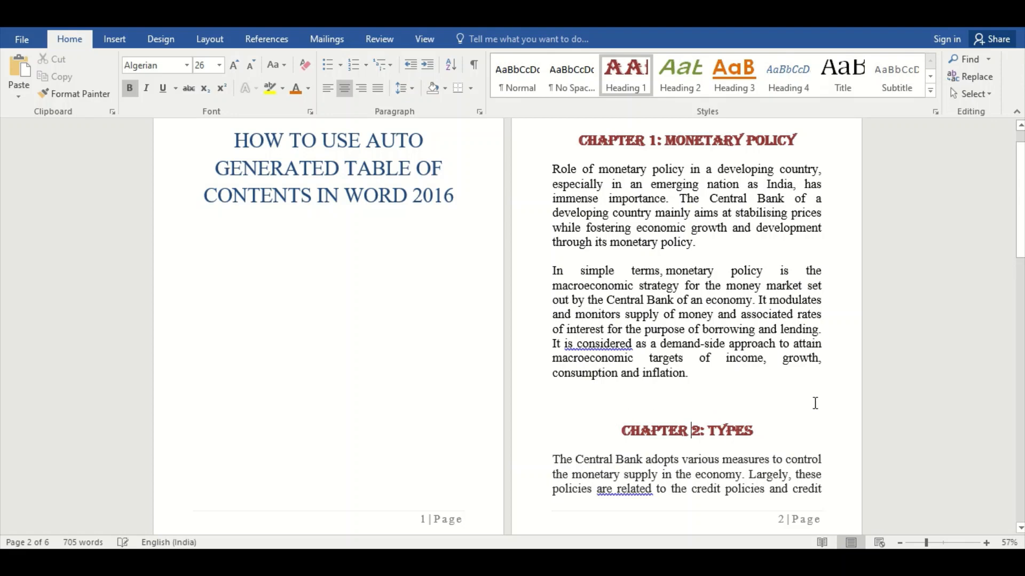
# Apply the Heading 2 style to the "Part 1: Quantitative Instruments" and "Part 2: Qualitative Instruments" lines.
pyautogui.moveTo(1022, 214); pyautogui.dragTo(1022, 334)
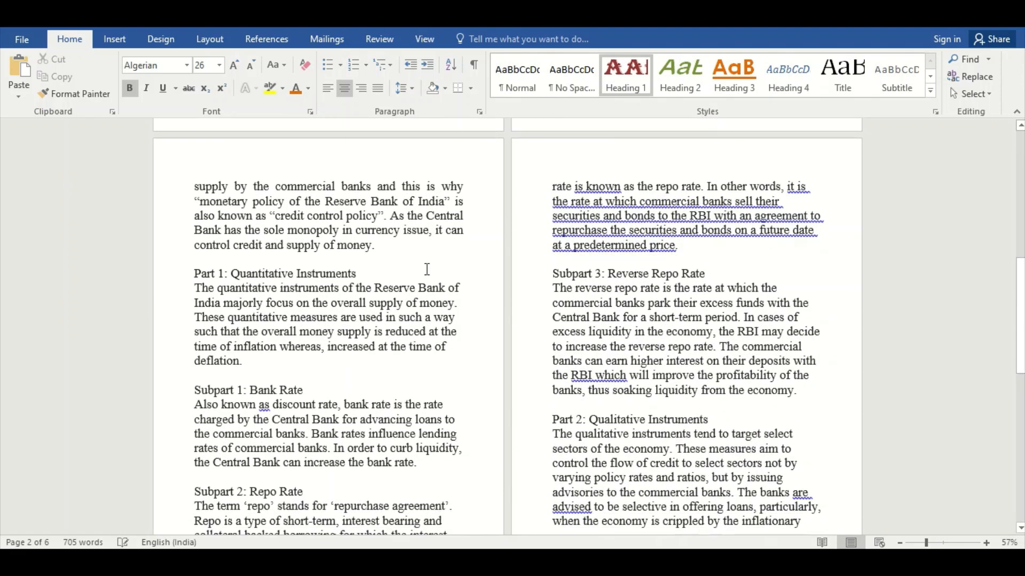
pyautogui.click(357, 274)
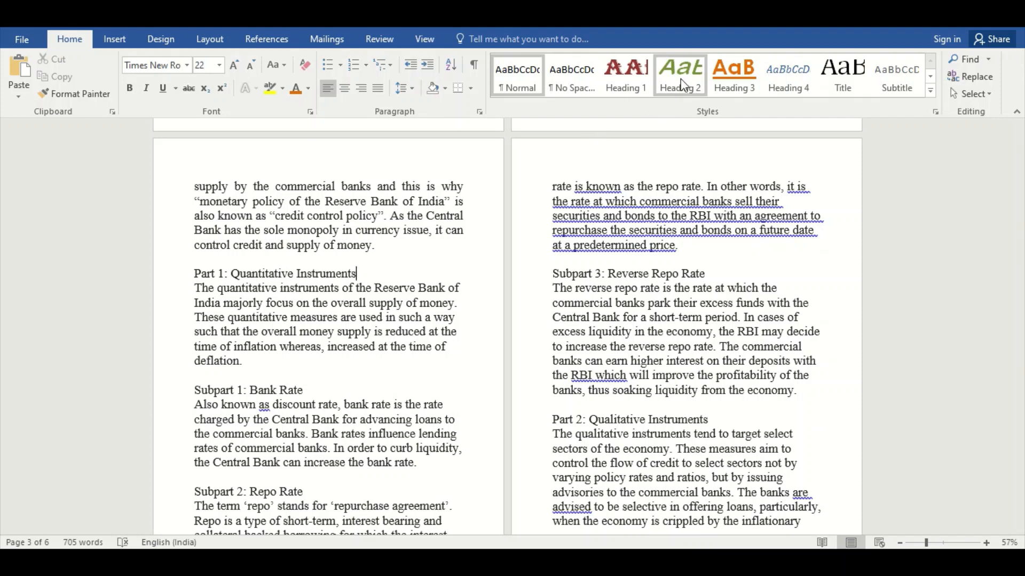
pyautogui.click(680, 80)
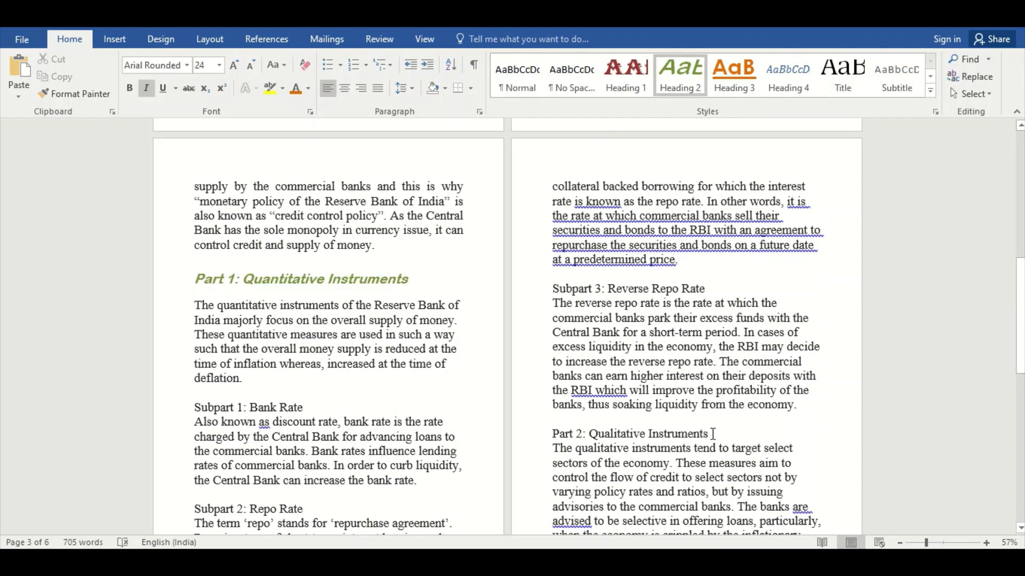
pyautogui.moveTo(712, 433); pyautogui.dragTo(551, 435)
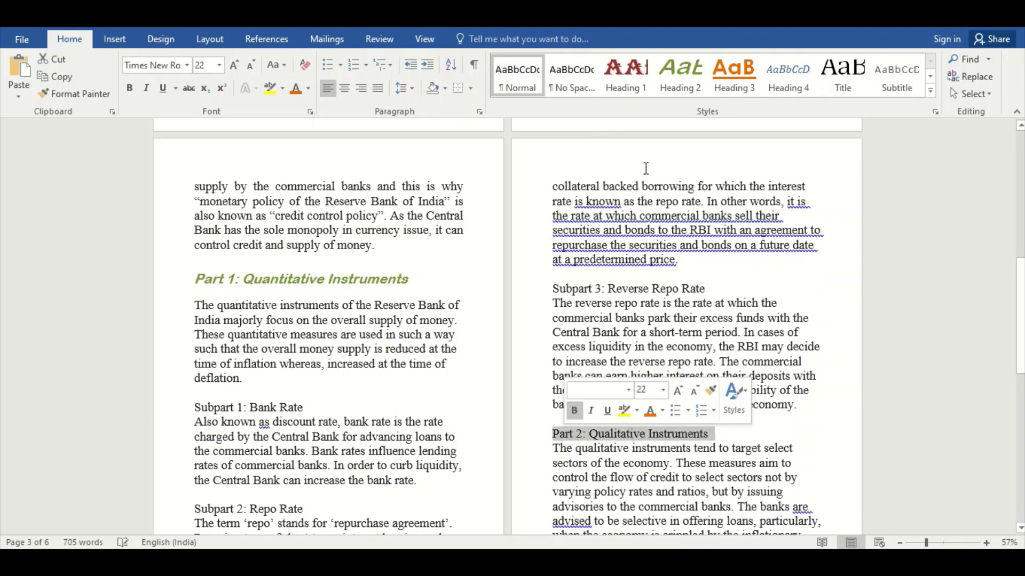
pyautogui.click(688, 81)
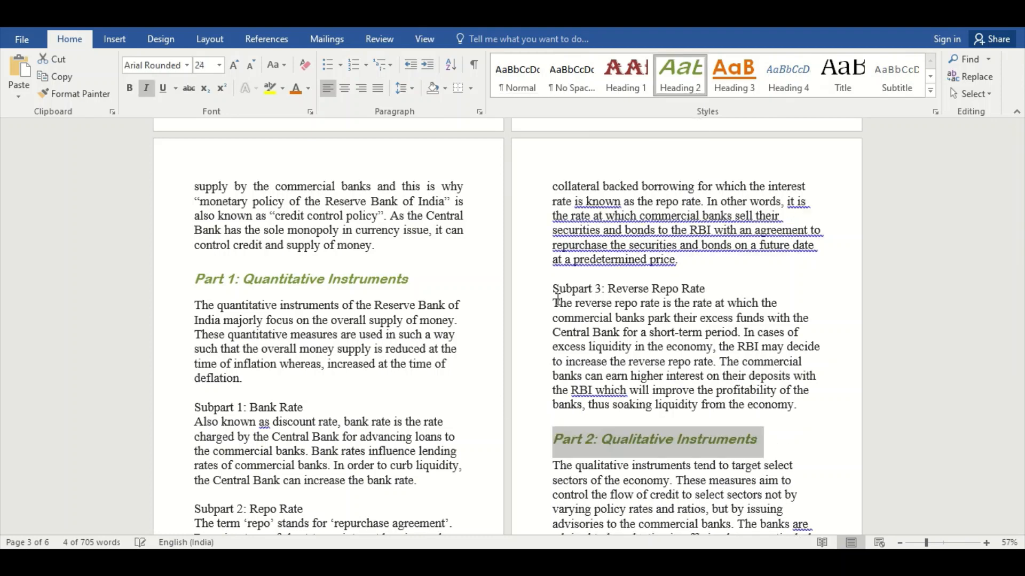
# Select all six Subpart title lines under Part 1 and Part 2 together and apply the Heading 3 style to them.
pyautogui.click(313, 406)
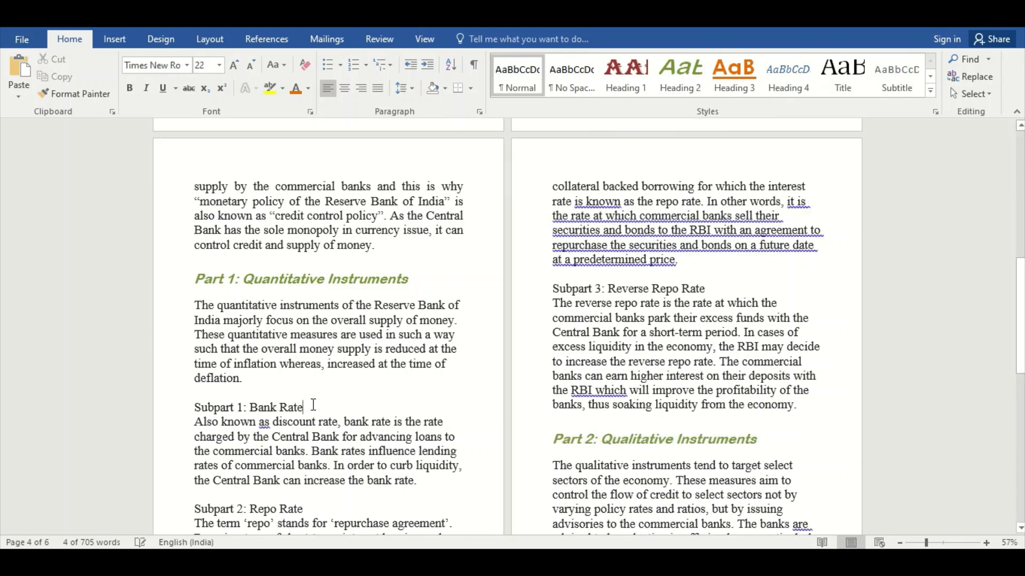
pyautogui.moveTo(311, 405); pyautogui.dragTo(193, 406)
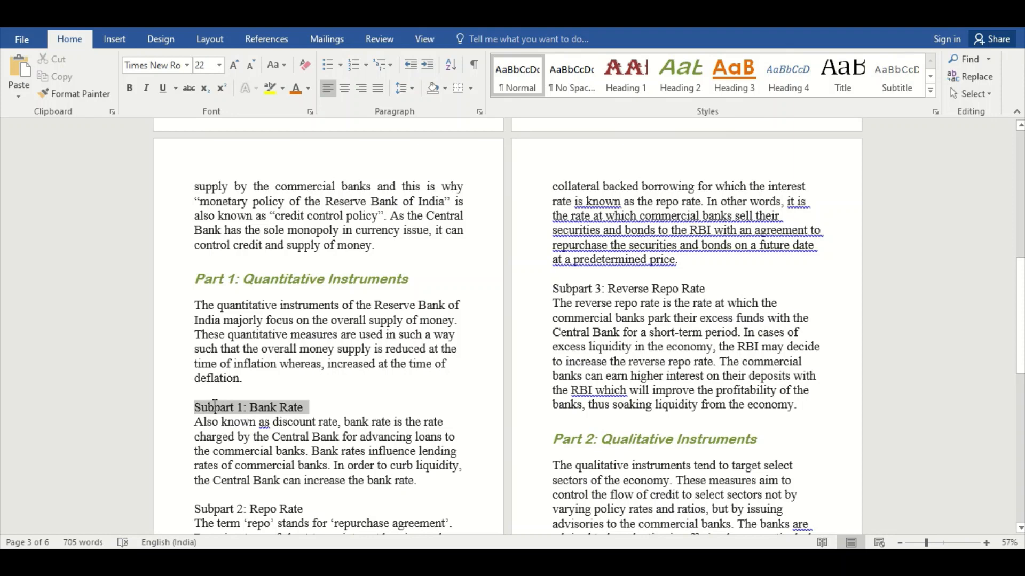
pyautogui.moveTo(312, 507); pyautogui.dragTo(195, 509)
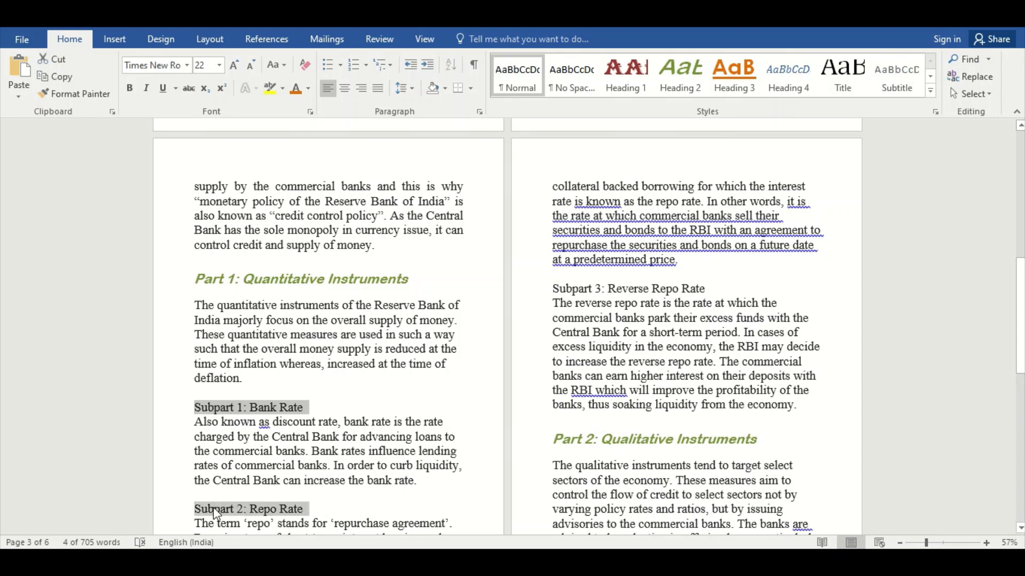
pyautogui.moveTo(712, 288); pyautogui.dragTo(551, 290)
pyautogui.moveTo(1017, 293); pyautogui.dragTo(1018, 412)
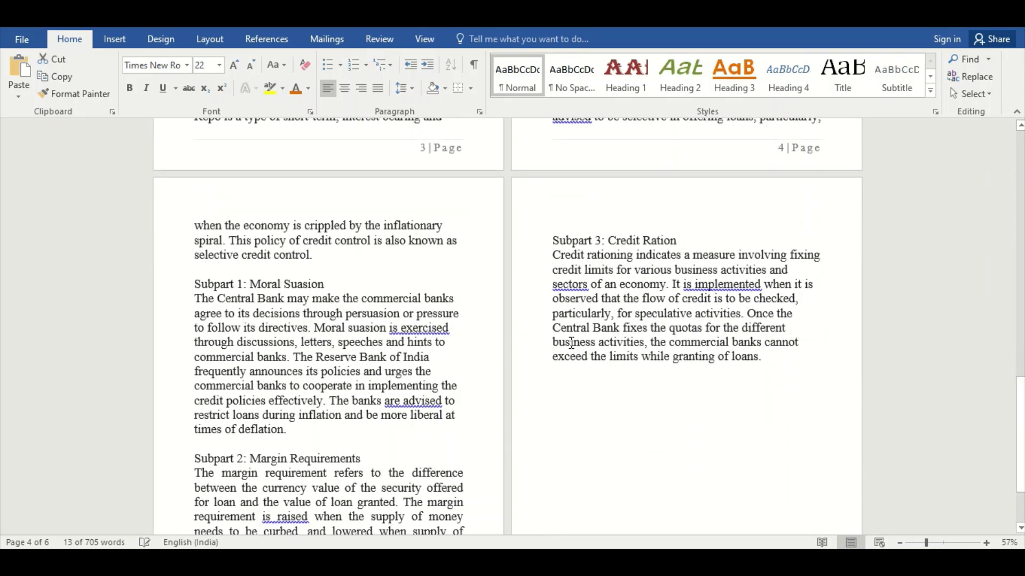
pyautogui.moveTo(325, 283); pyautogui.dragTo(201, 284)
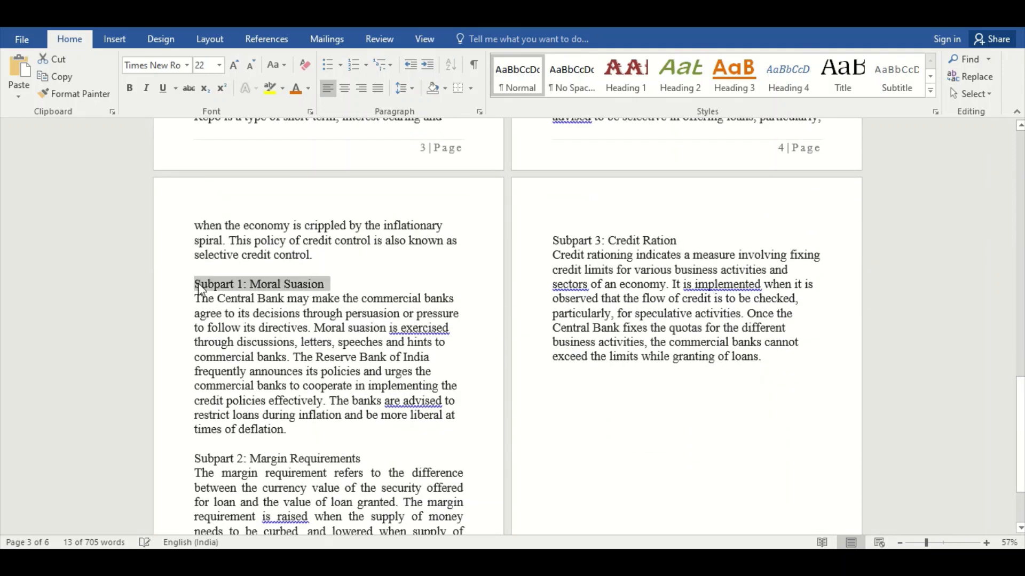
pyautogui.moveTo(366, 460); pyautogui.dragTo(194, 458)
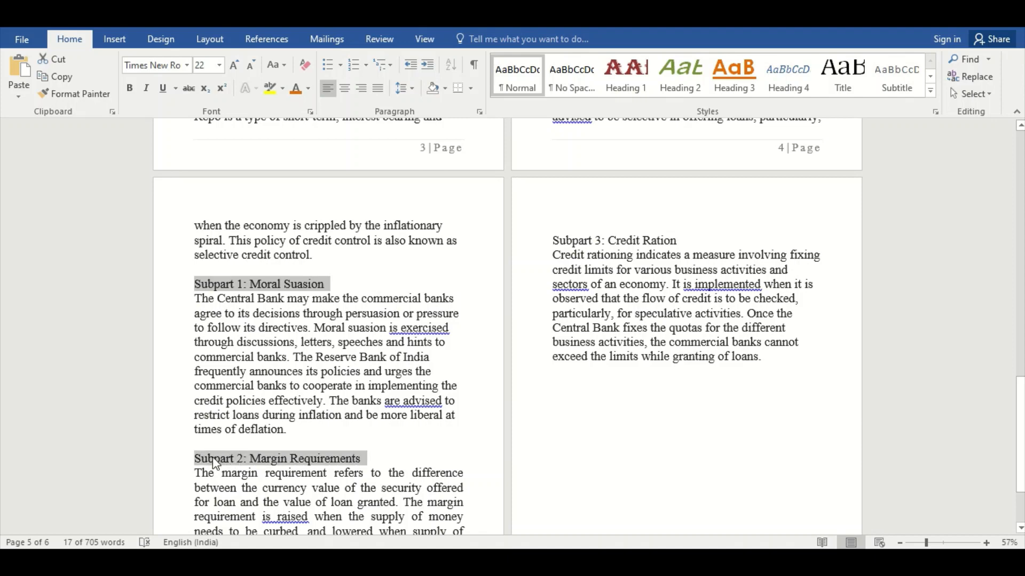
pyautogui.moveTo(677, 238); pyautogui.dragTo(559, 243)
pyautogui.click(741, 81)
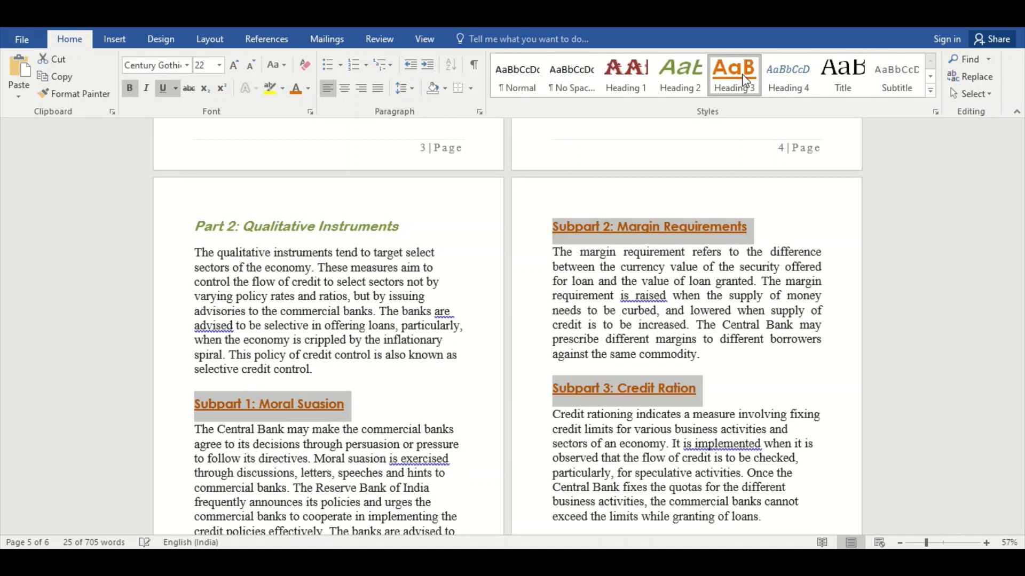
# Insert an automatic table of contents below the document title on page 1.
pyautogui.moveTo(1015, 412); pyautogui.dragTo(1022, 156)
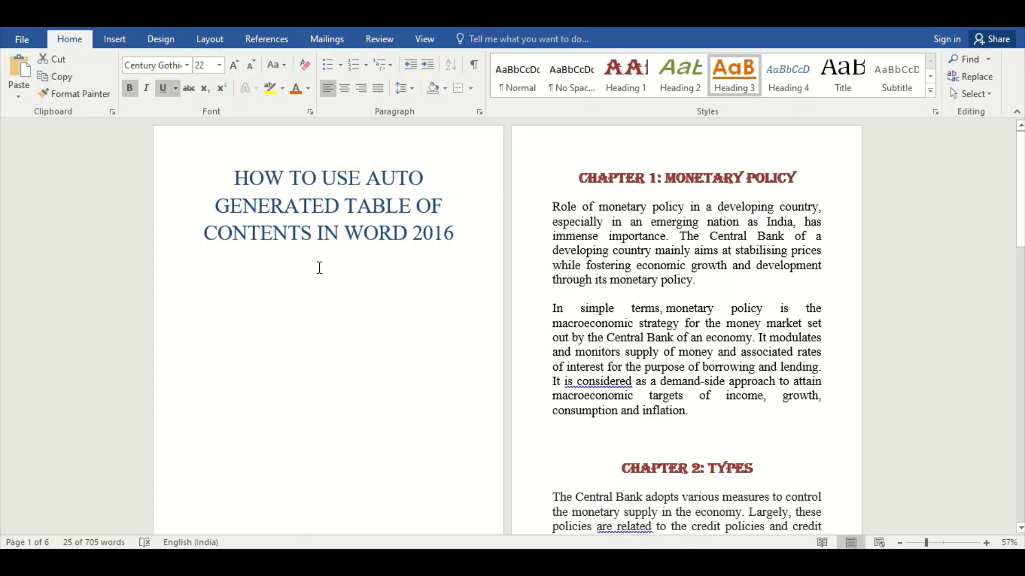
pyautogui.click(205, 270)
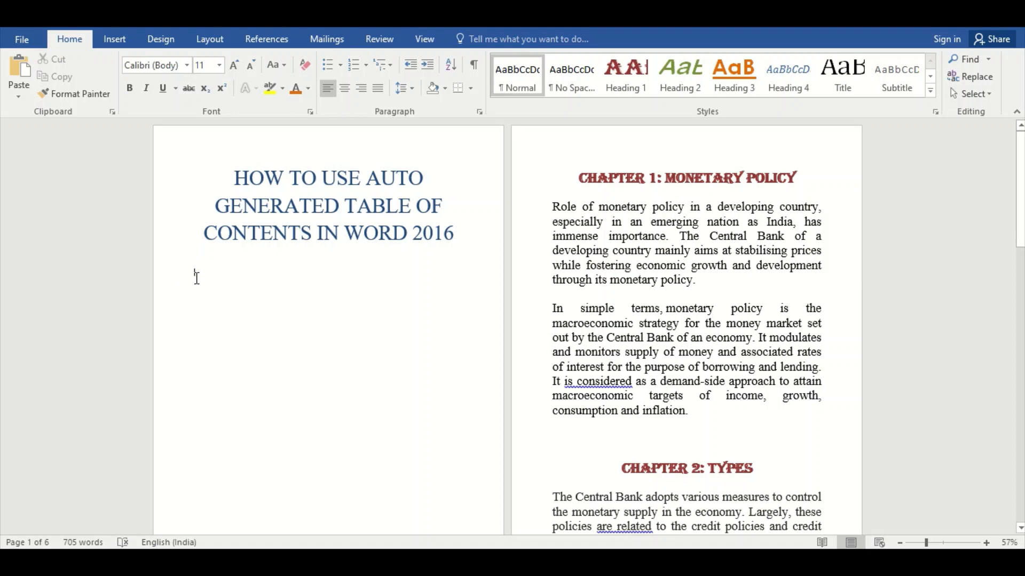
pyautogui.click(277, 37)
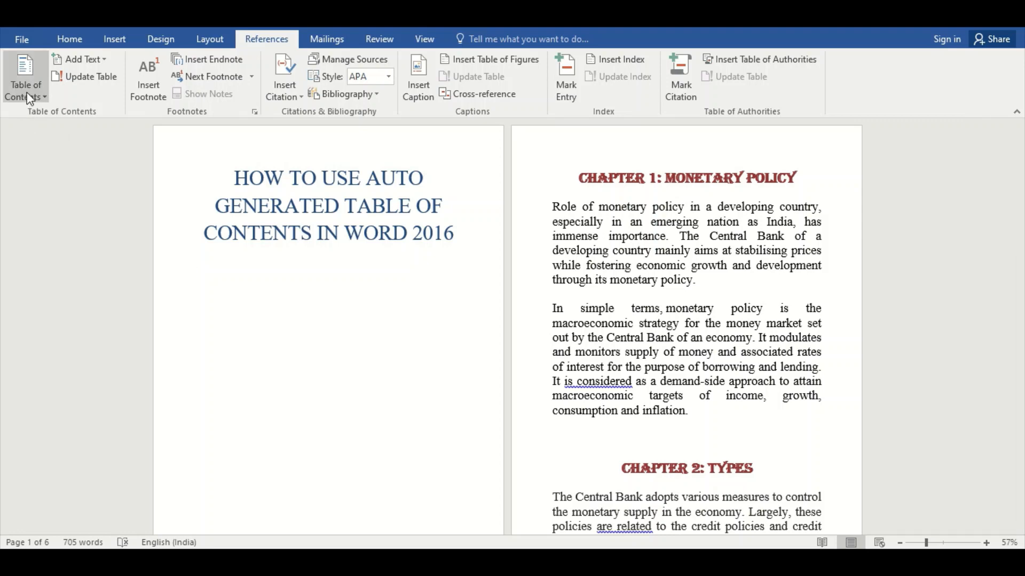
pyautogui.click(28, 95)
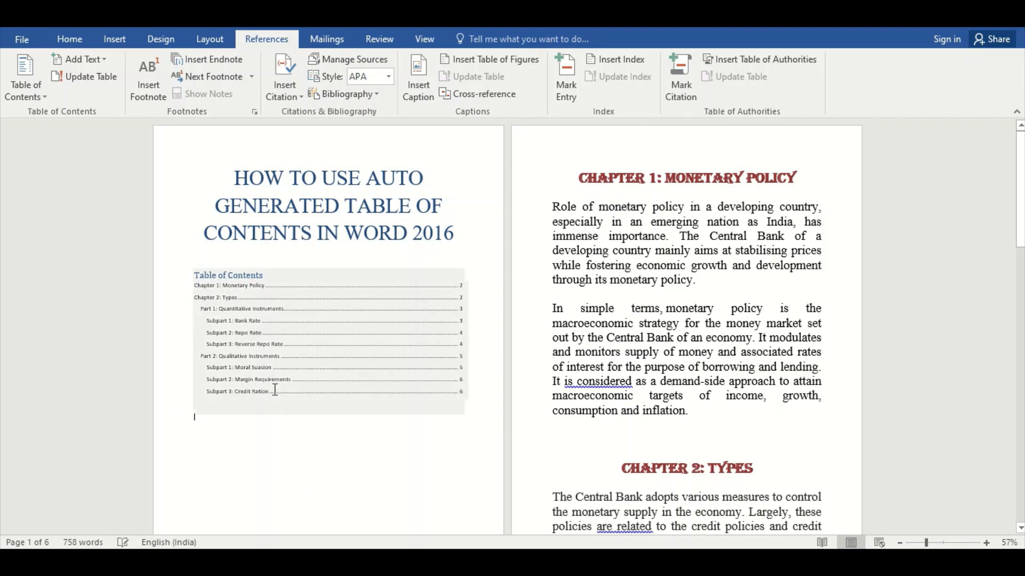
# Format the whole table of contents in Times New Roman, 22 pt, and center its "Table of Contents" title.
pyautogui.moveTo(196, 277); pyautogui.dragTo(374, 402)
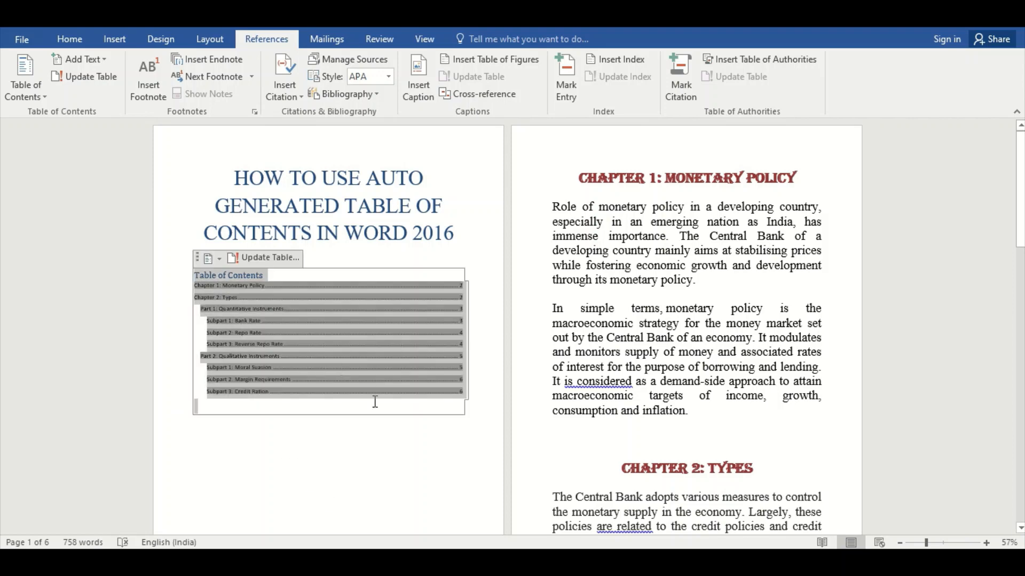
pyautogui.click(80, 39)
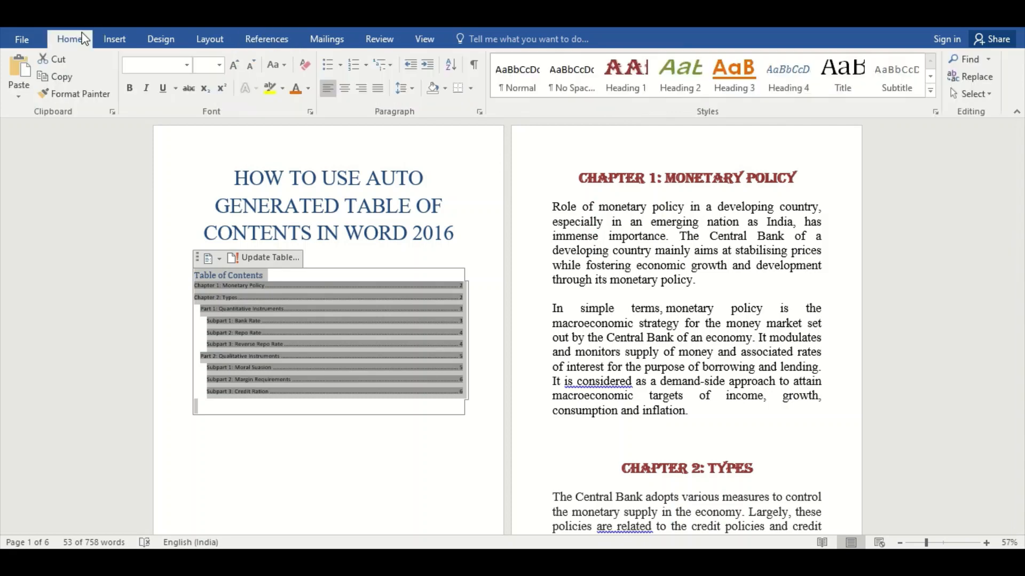
pyautogui.click(189, 66)
pyautogui.click(176, 169)
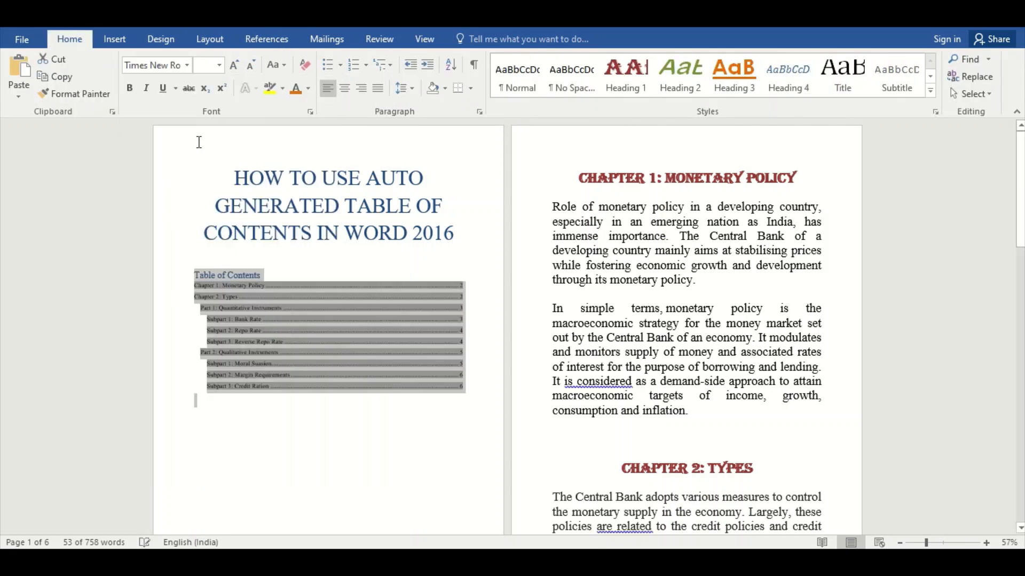
pyautogui.click(219, 65)
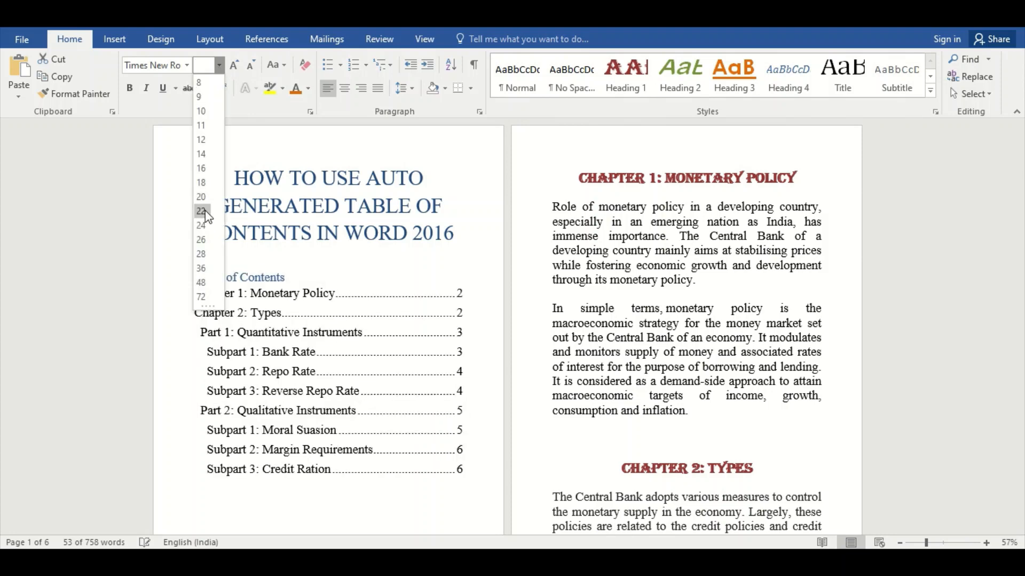
pyautogui.click(206, 213)
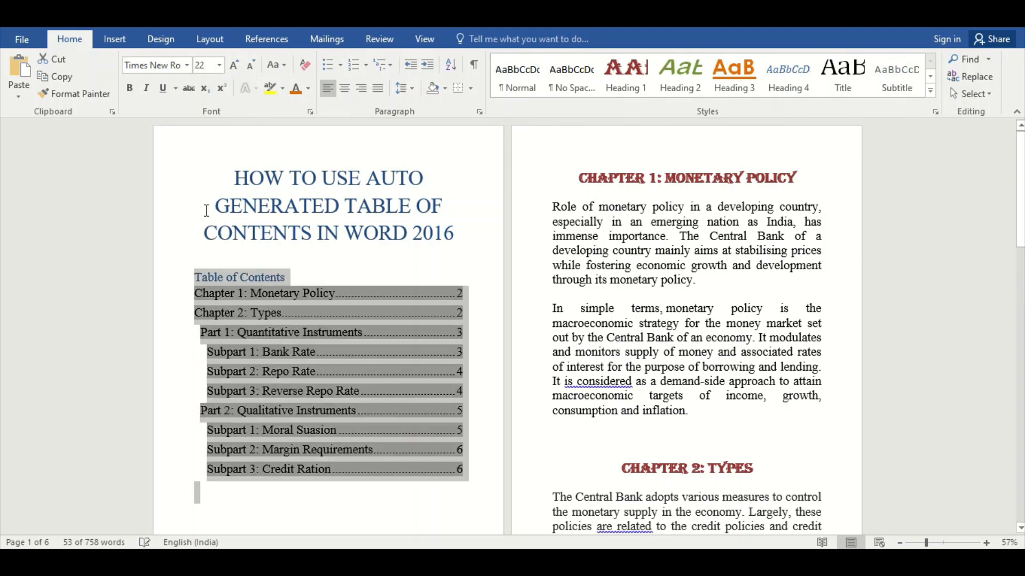
pyautogui.click(196, 276)
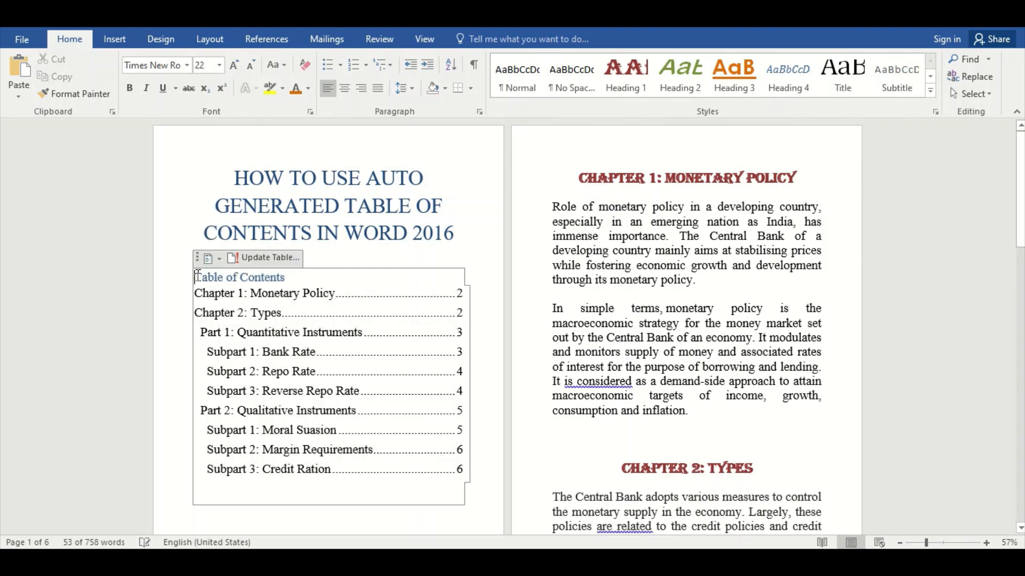
pyautogui.click(344, 89)
# Open the update options for the table of contents and close them without updating.
pyautogui.click(496, 335)
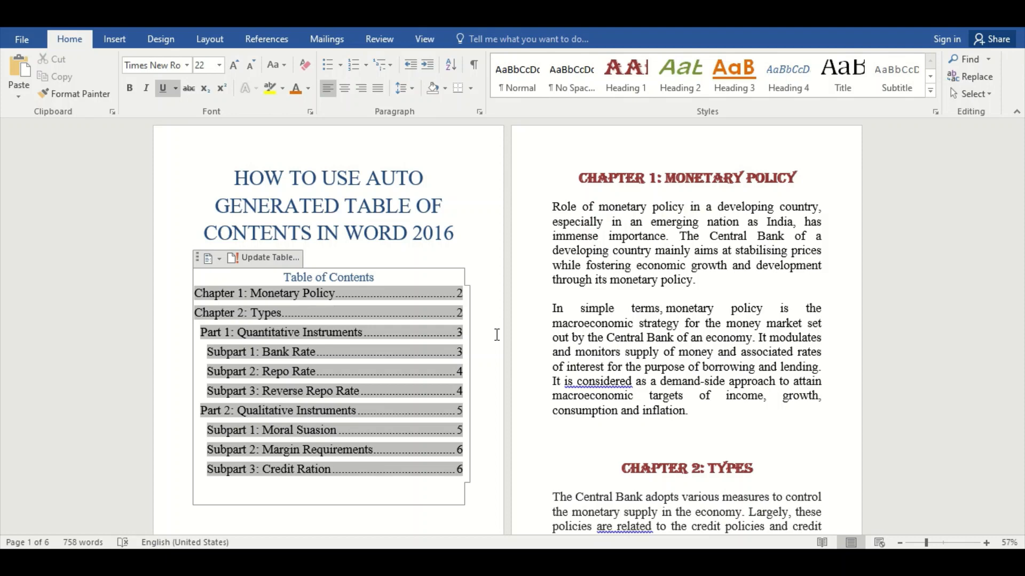
pyautogui.click(253, 259)
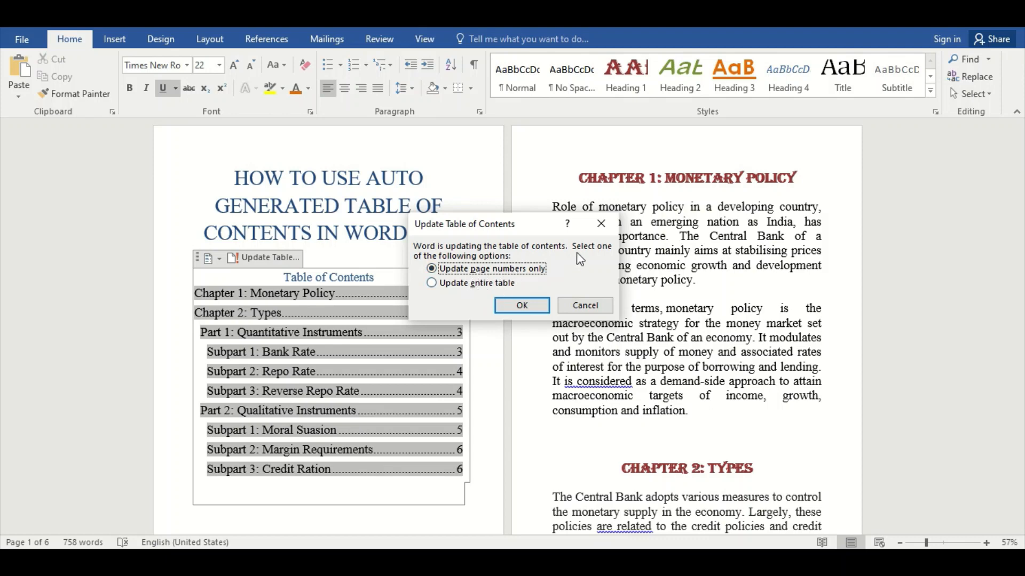
pyautogui.click(600, 224)
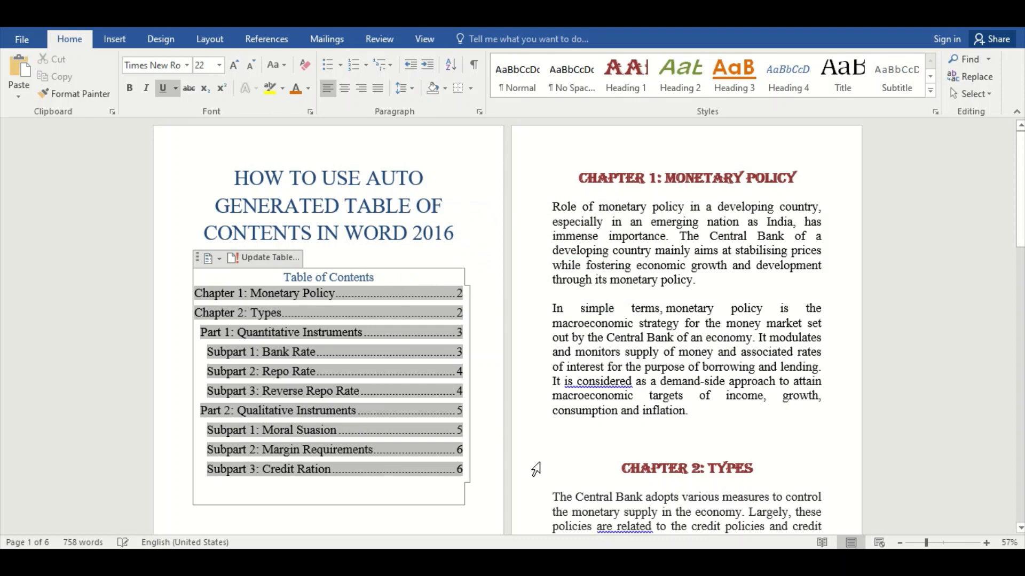
# Add two blank lines above the "Chapter 2: Types" heading to push it onto the next page.
pyautogui.click(568, 446)
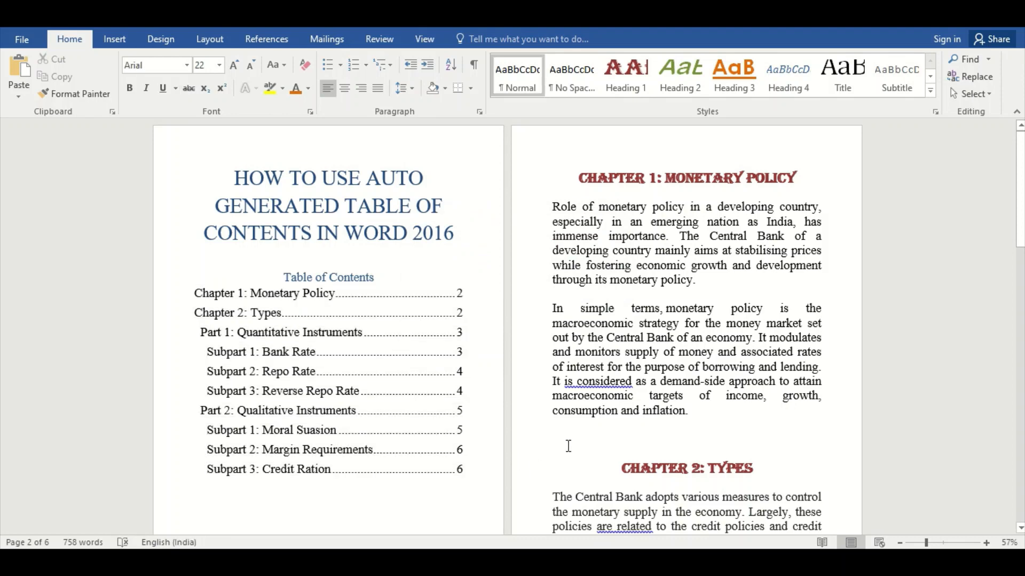
pyautogui.press('Return')
pyautogui.press('Return')
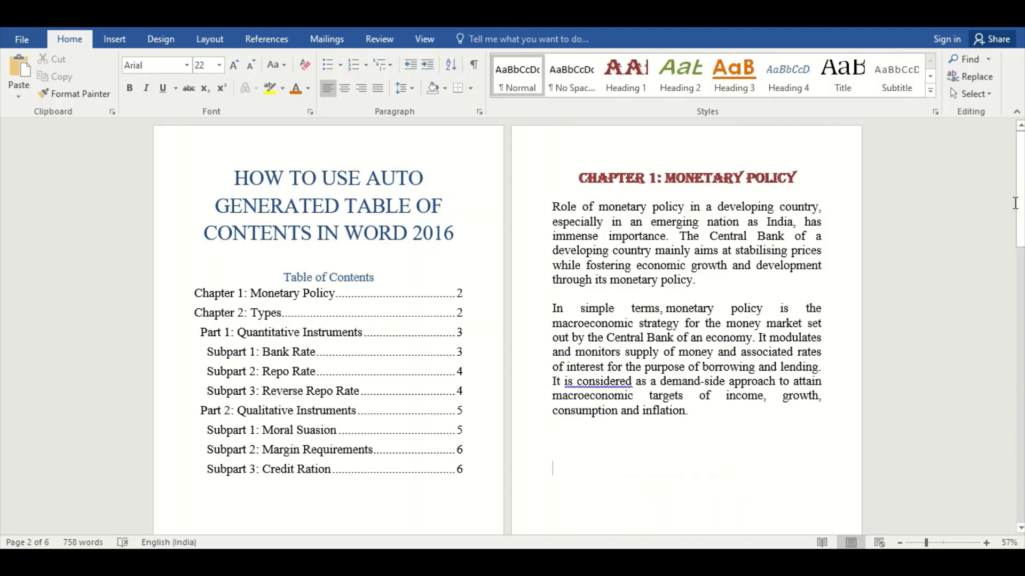
pyautogui.moveTo(1016, 203)
pyautogui.mouseDown()
pyautogui.moveTo(1022, 283)
pyautogui.moveTo(1022, 211)
pyautogui.mouseUp()
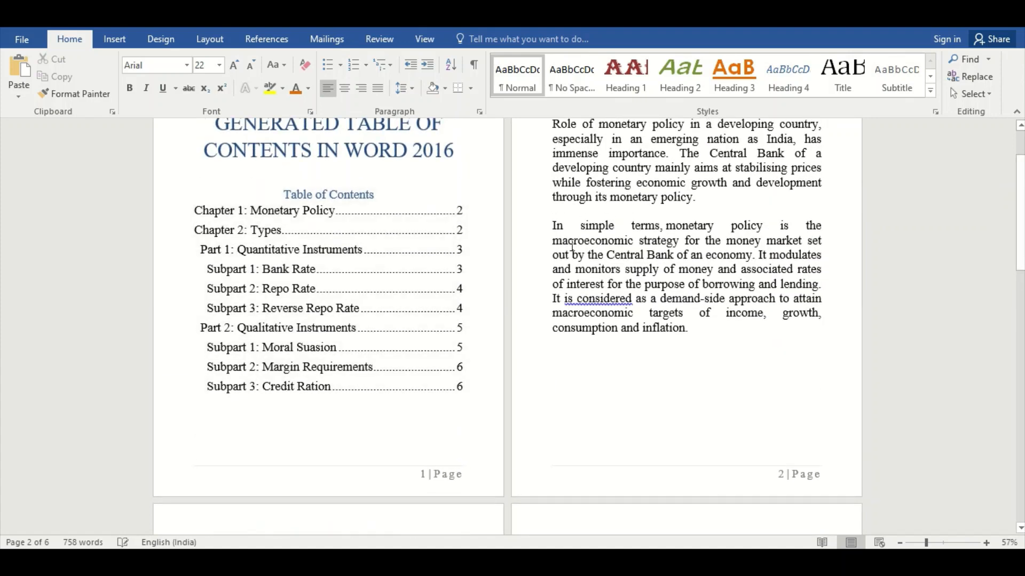
pyautogui.moveTo(1016, 218); pyautogui.dragTo(1016, 359)
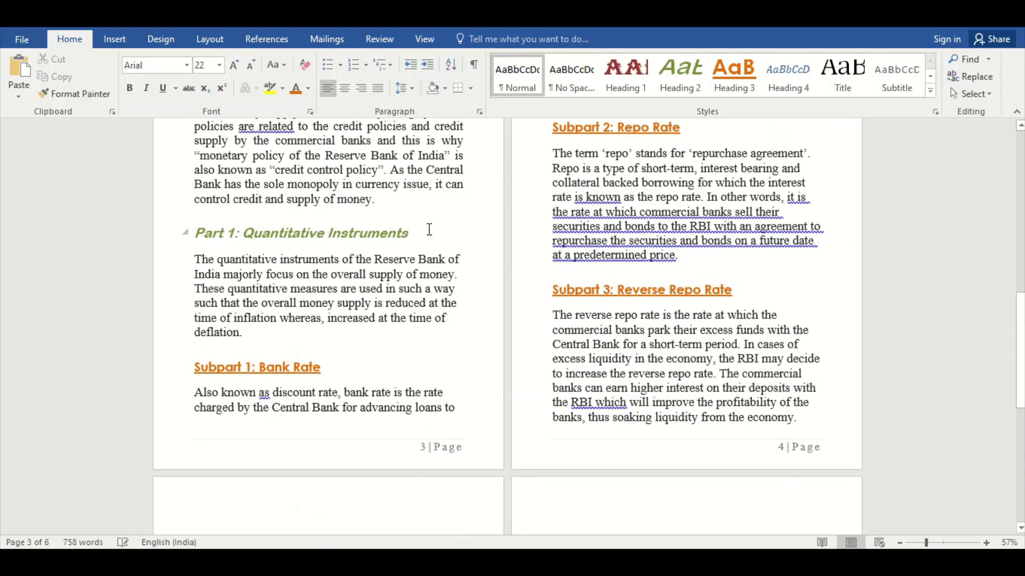
# Strike through the "Part 1: Quantitative Instruments" heading and highlight the "Part 2: Qualitative Instruments" heading in yellow.
pyautogui.moveTo(413, 232); pyautogui.dragTo(184, 238)
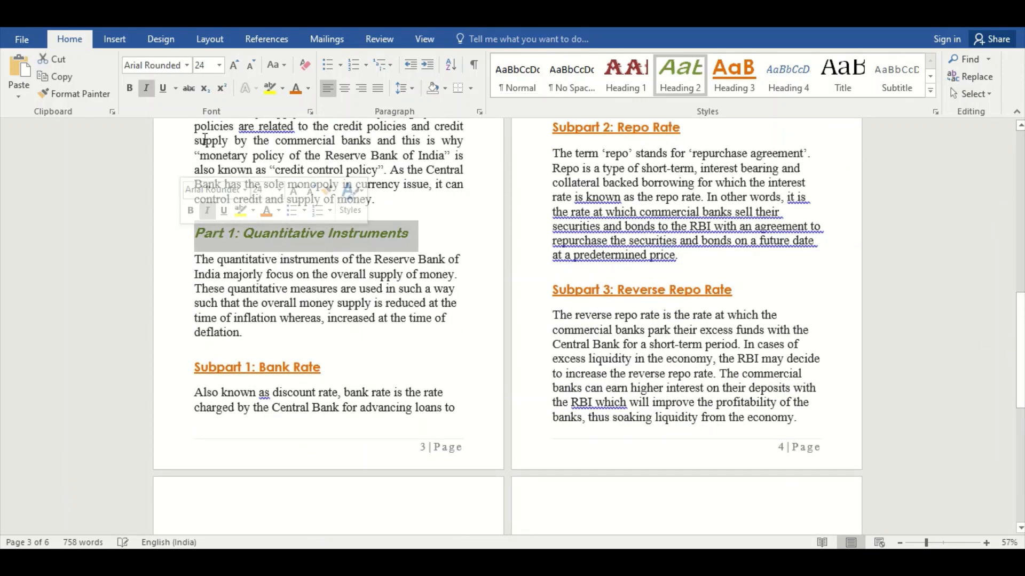
pyautogui.click(187, 90)
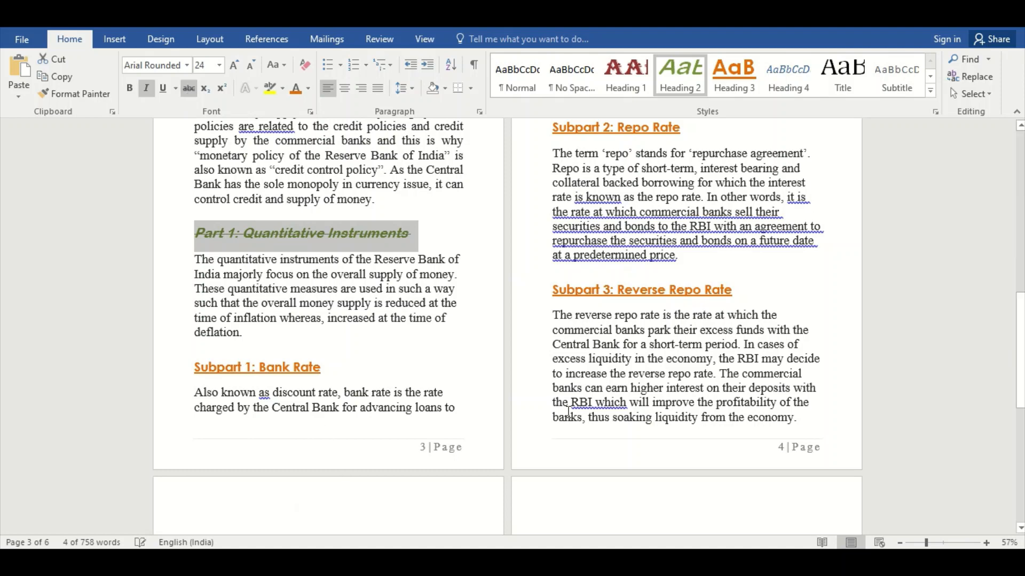
pyautogui.moveTo(1019, 352); pyautogui.dragTo(1019, 381)
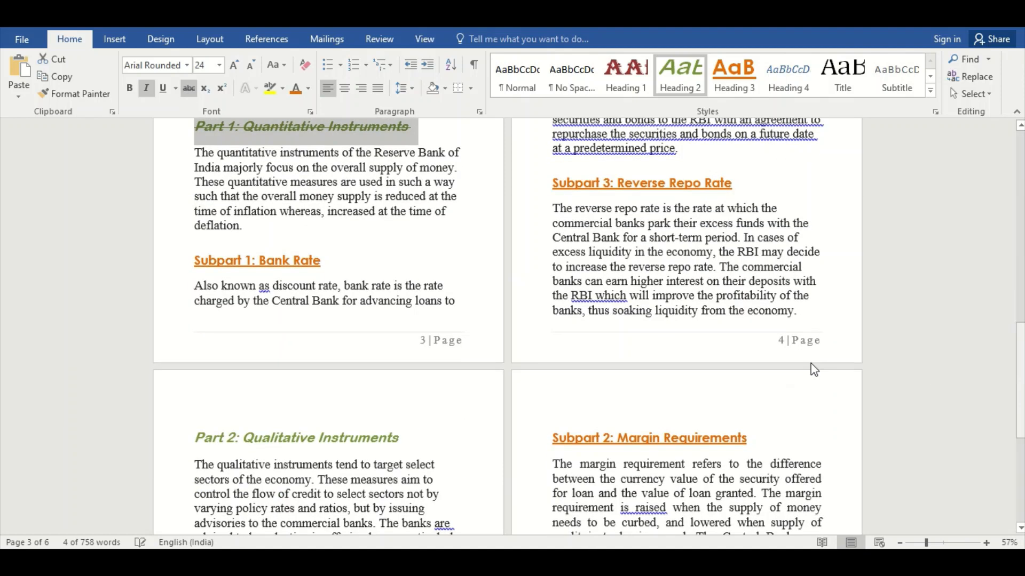
pyautogui.moveTo(405, 437); pyautogui.dragTo(190, 439)
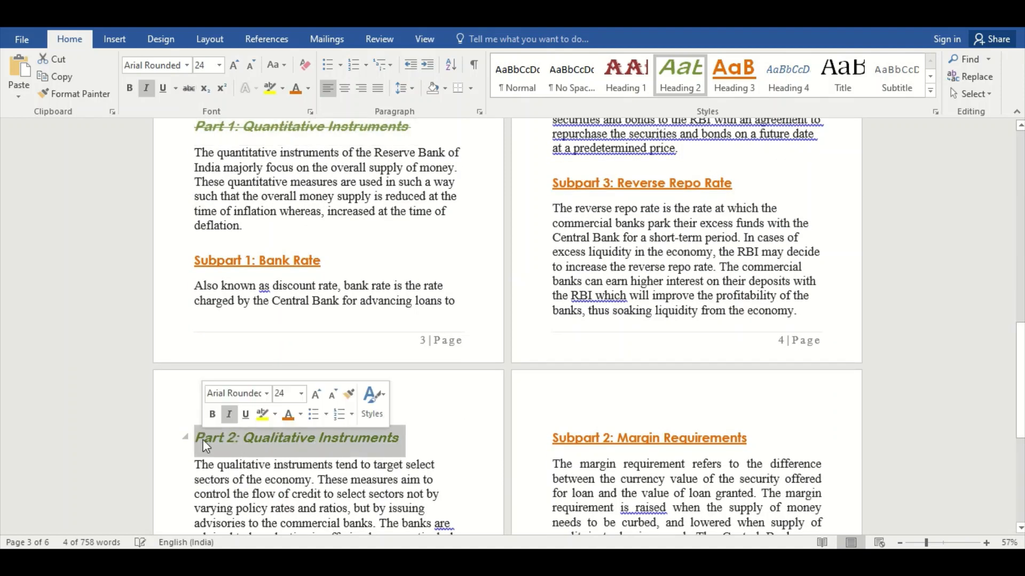
pyautogui.click(270, 88)
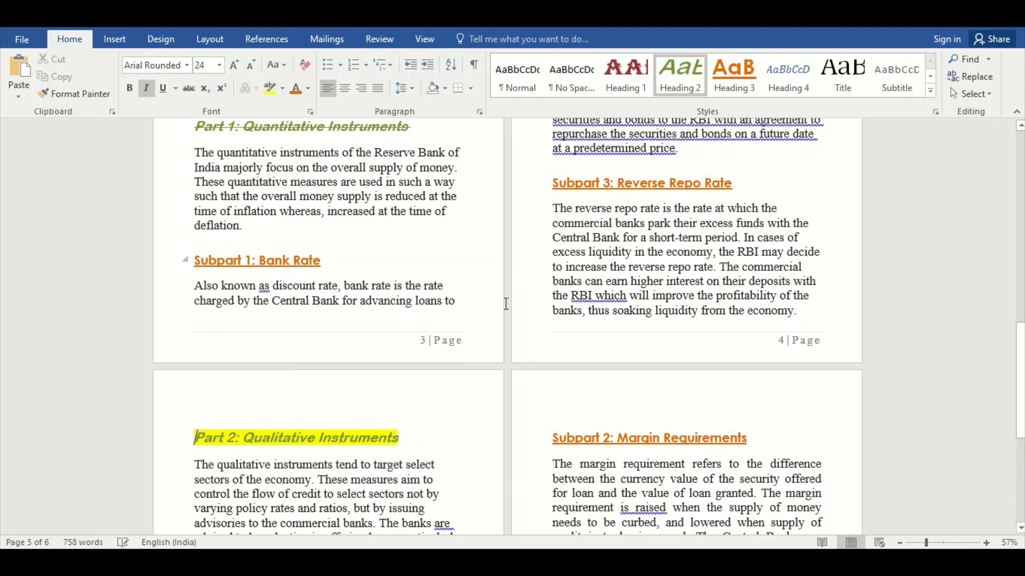
# Update only the page numbers in the table of contents on page 1.
pyautogui.moveTo(1019, 369); pyautogui.dragTo(1019, 183)
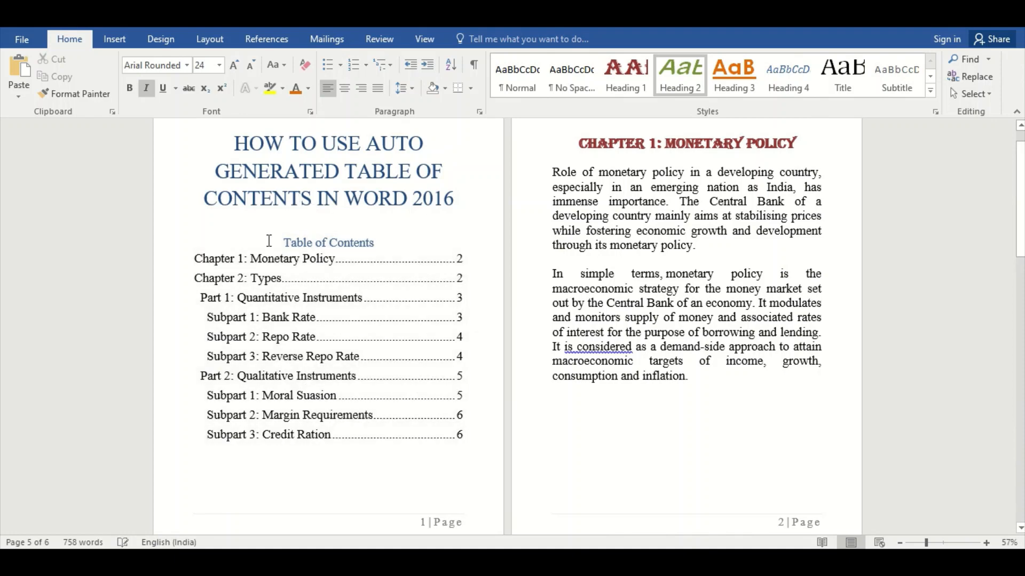
pyautogui.click(264, 244)
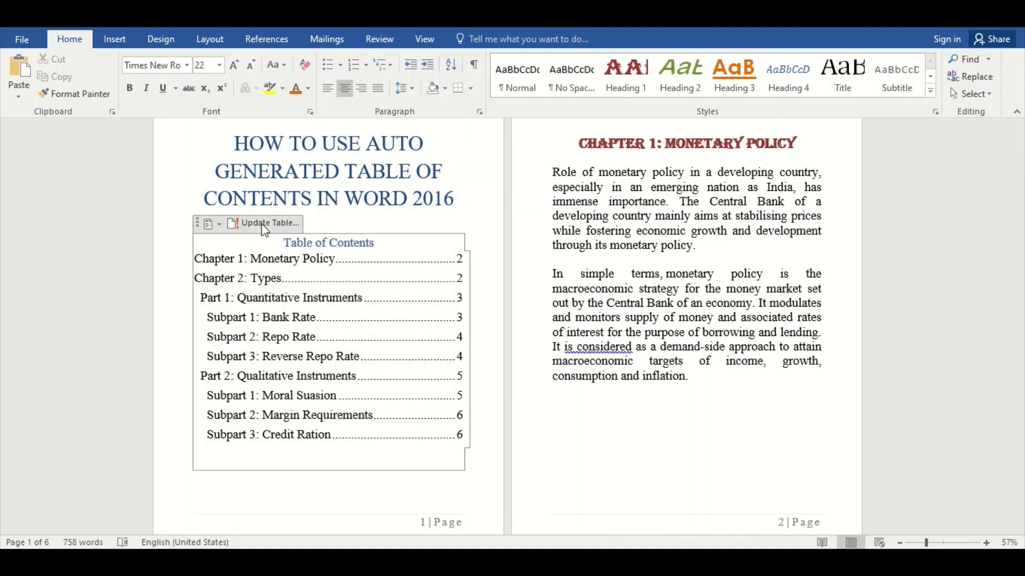
pyautogui.click(263, 224)
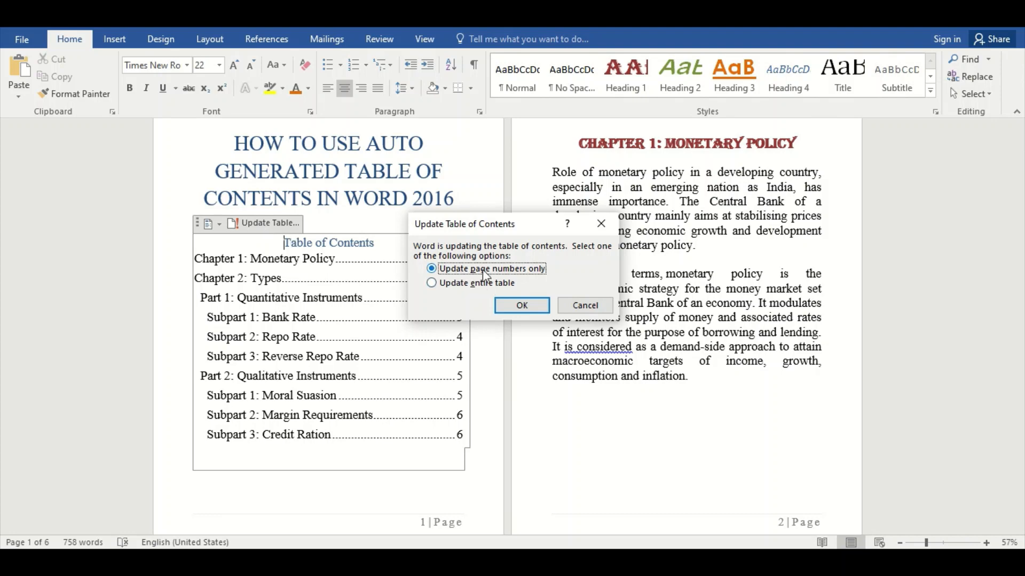
pyautogui.click(522, 305)
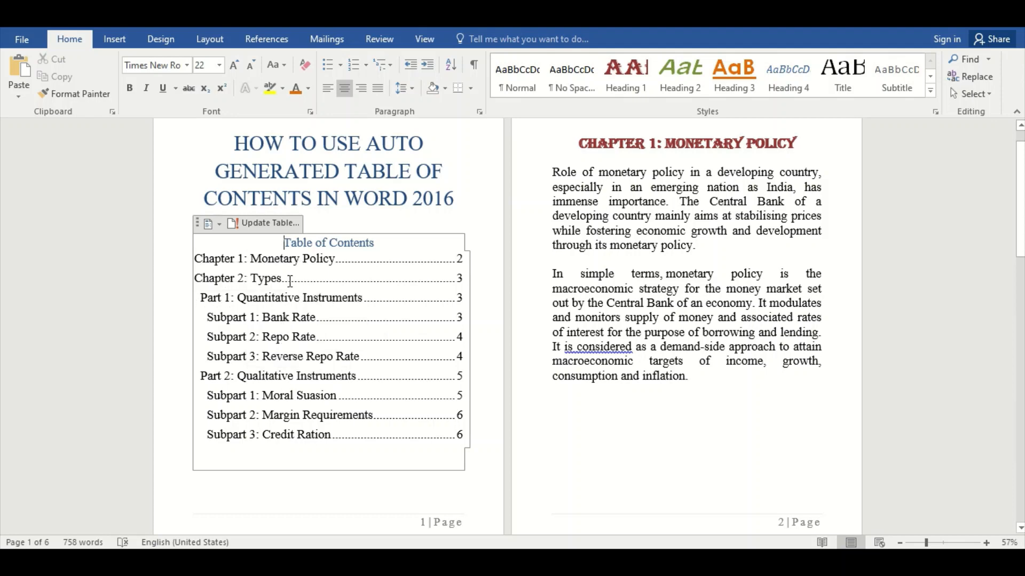
# Update the entire table of contents so its entries pick up the changed heading formatting.
pyautogui.click(264, 226)
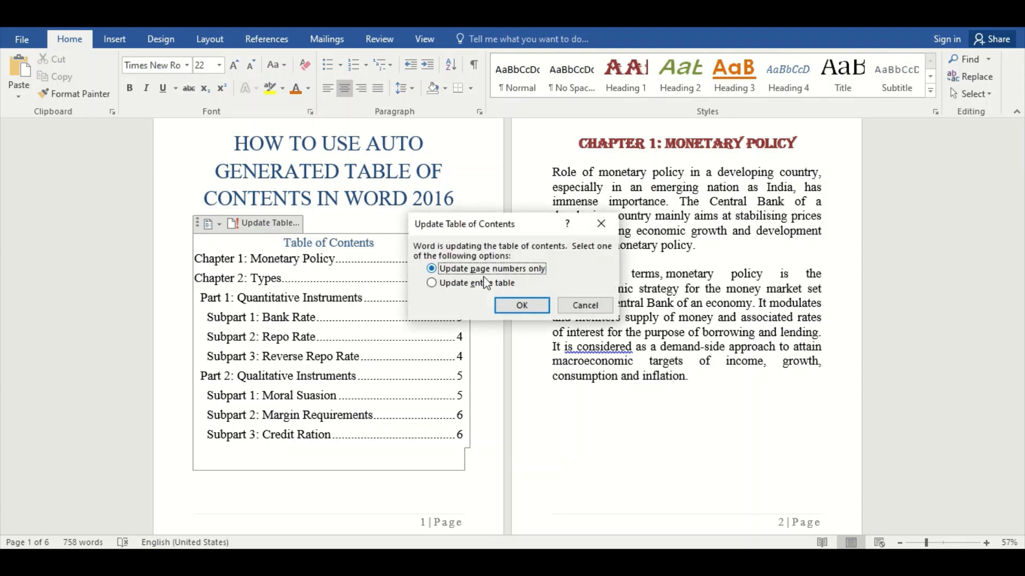
pyautogui.click(468, 287)
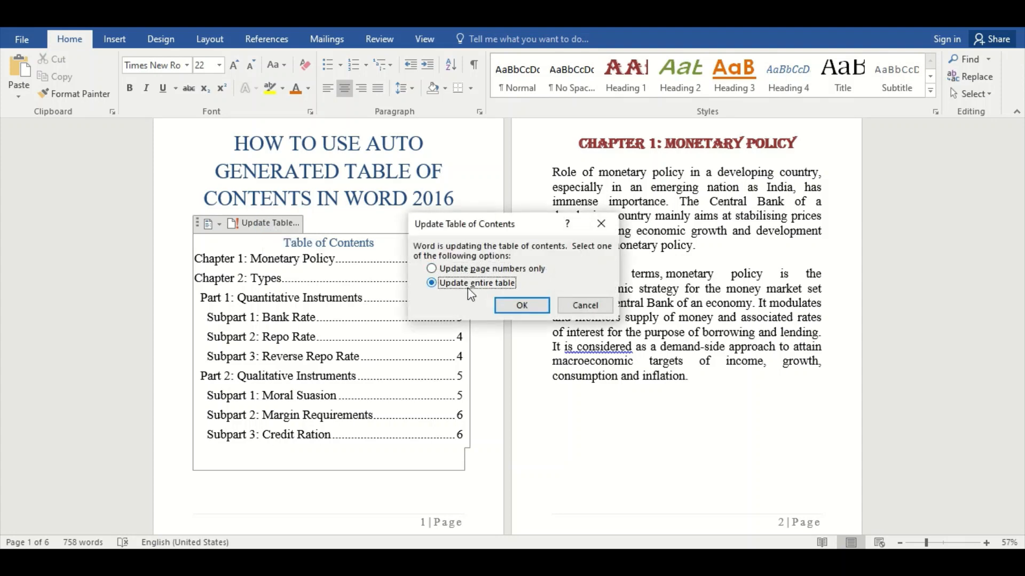
pyautogui.click(518, 306)
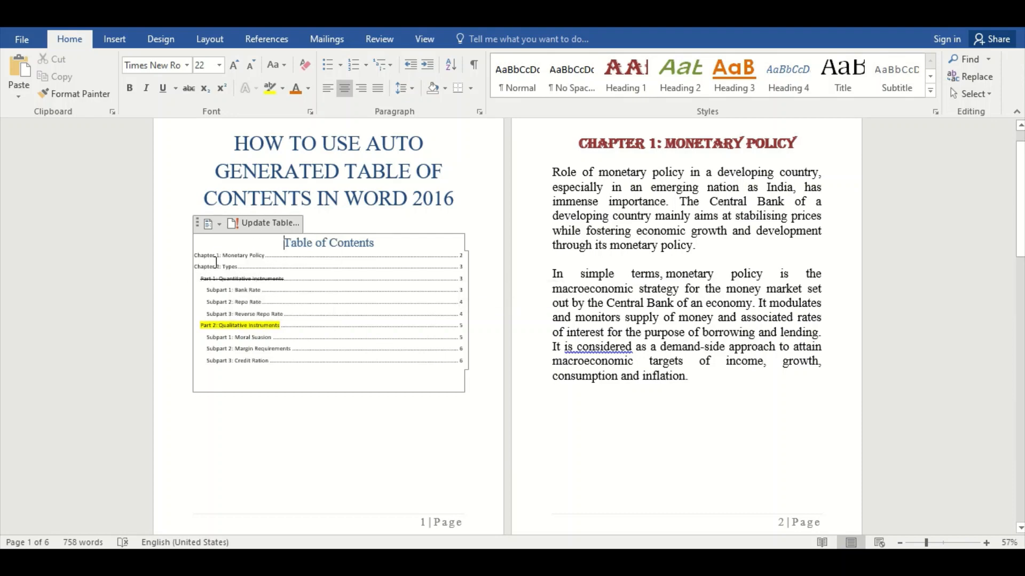
# Format all entries of the updated table of contents in Times New Roman, 22 pt.
pyautogui.moveTo(196, 257); pyautogui.dragTo(379, 357)
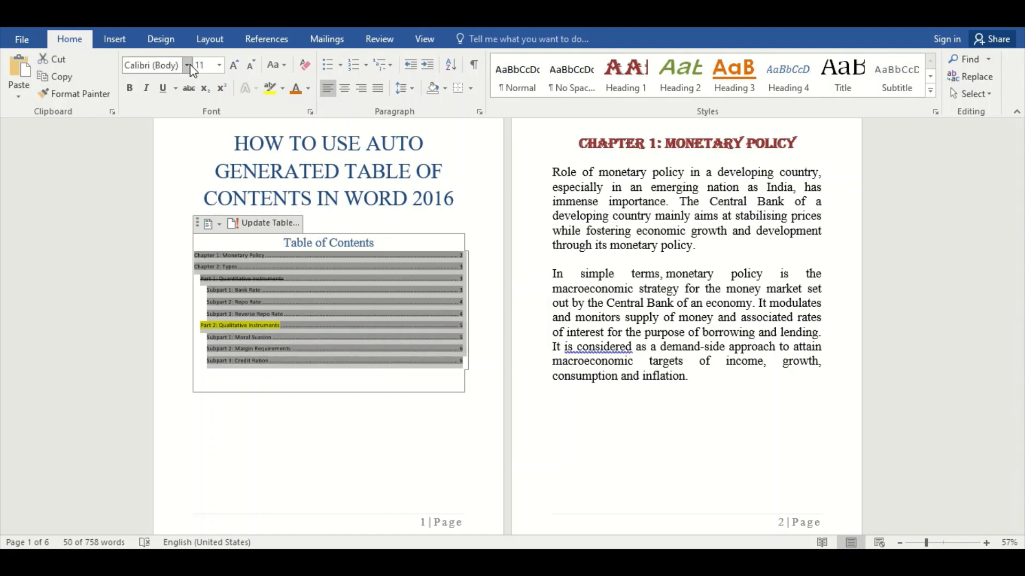
pyautogui.click(186, 65)
pyautogui.click(174, 156)
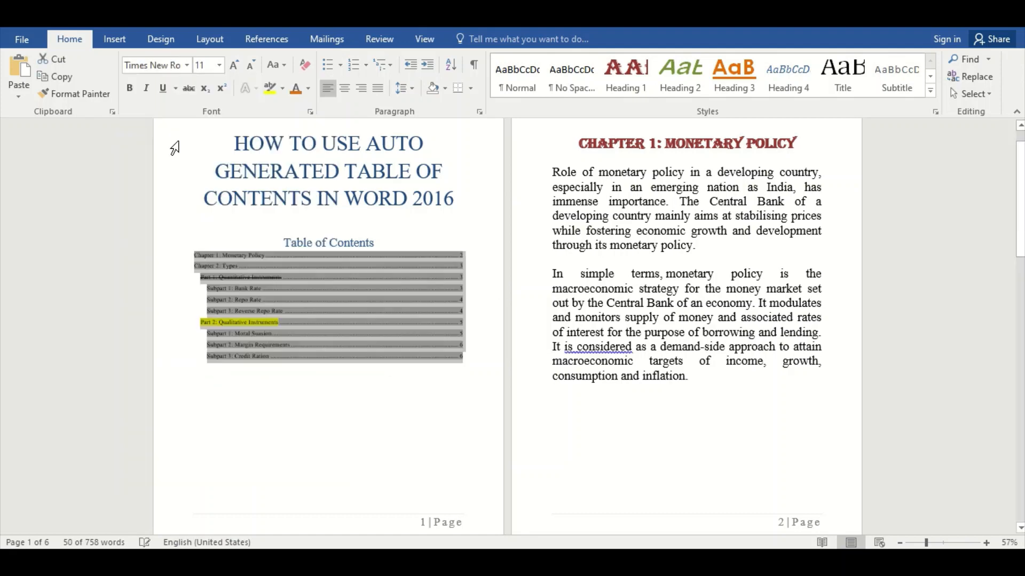
pyautogui.click(219, 65)
pyautogui.click(200, 197)
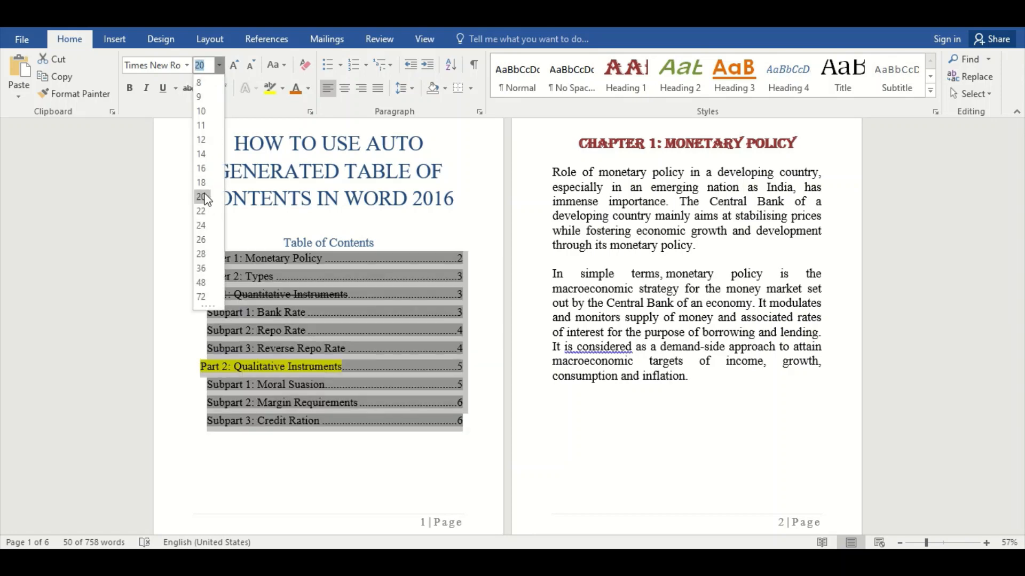
pyautogui.click(201, 199)
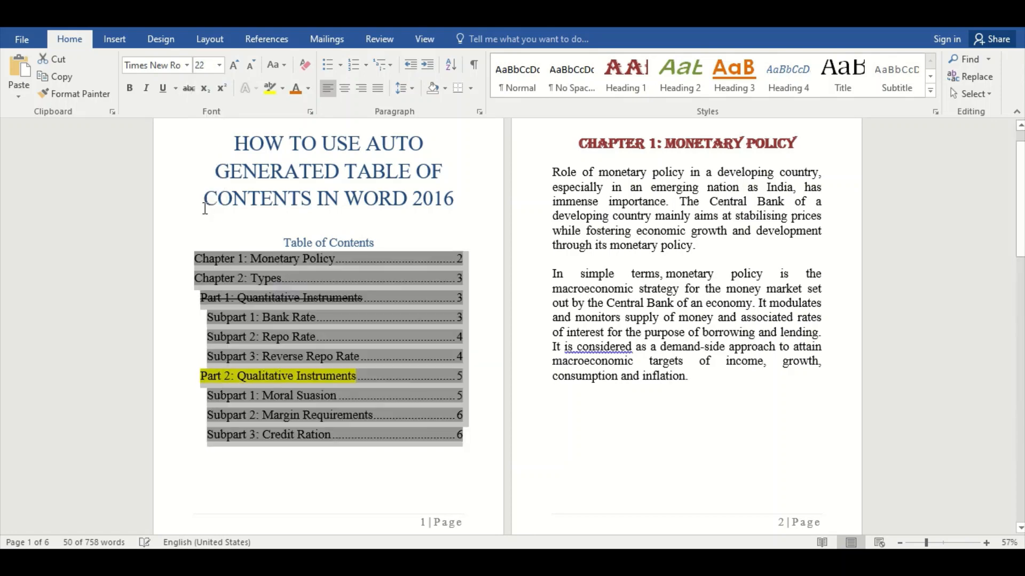
pyautogui.click(489, 473)
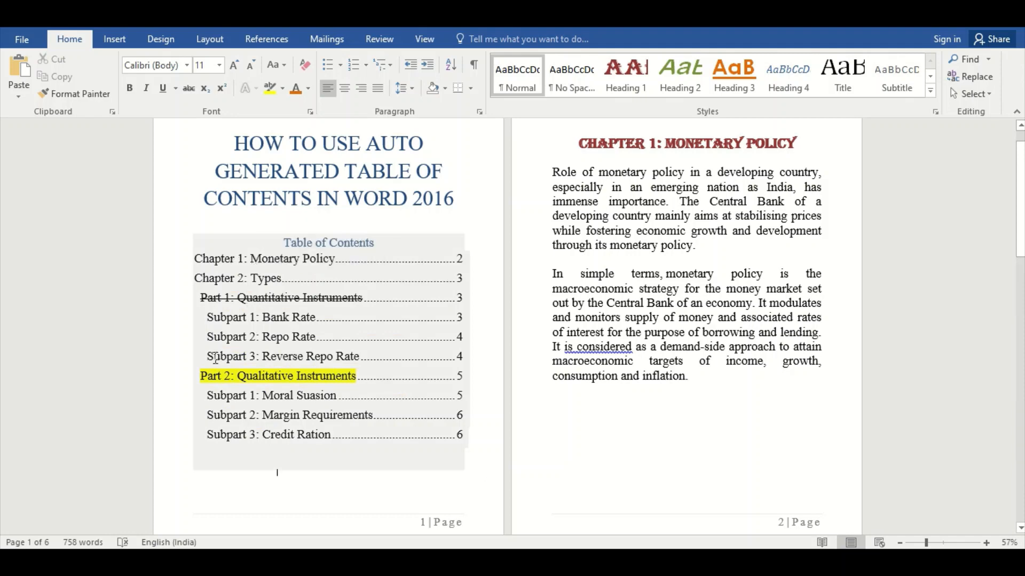
# Follow the table of contents links to "Chapter 2: Types", "Subpart 3: Credit Ration" and "Part 2: Qualitative Instruments", returning to page 1 after each.
pyautogui.keyDown('ctrl'); pyautogui.click(262, 278); pyautogui.keyUp('ctrl')
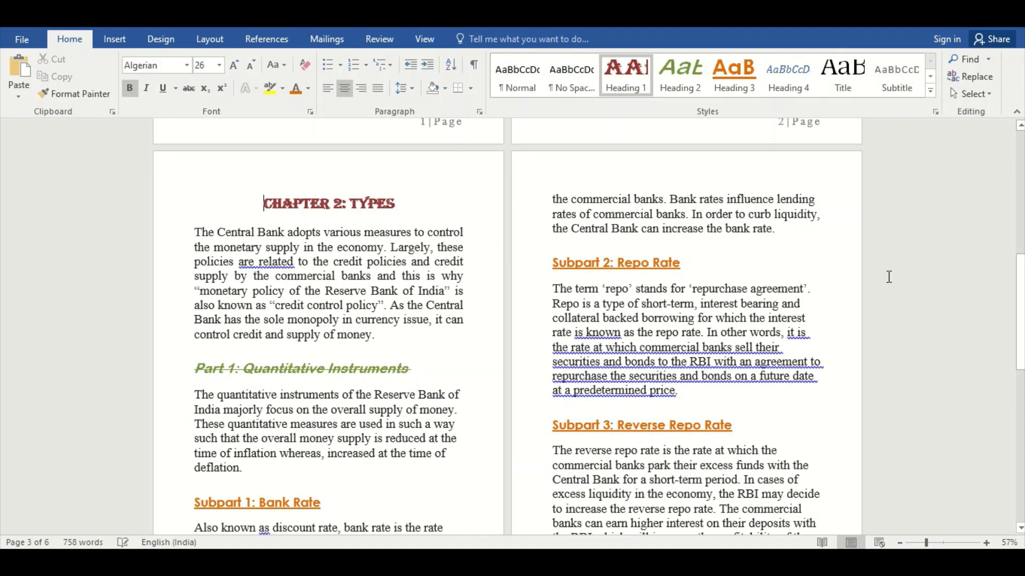
pyautogui.moveTo(1021, 315); pyautogui.dragTo(1021, 192)
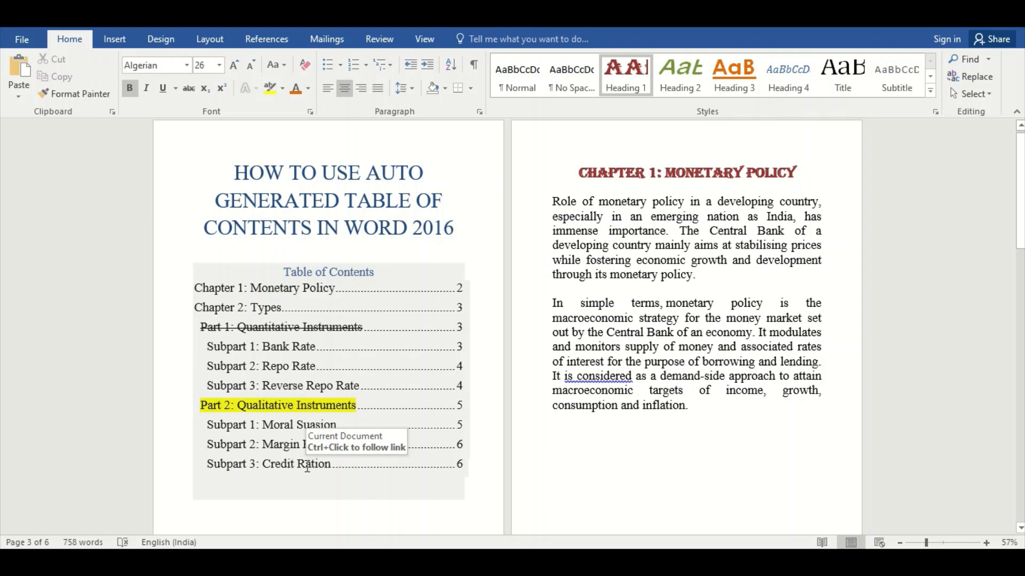
pyautogui.keyDown('ctrl'); pyautogui.click(278, 466); pyautogui.keyUp('ctrl')
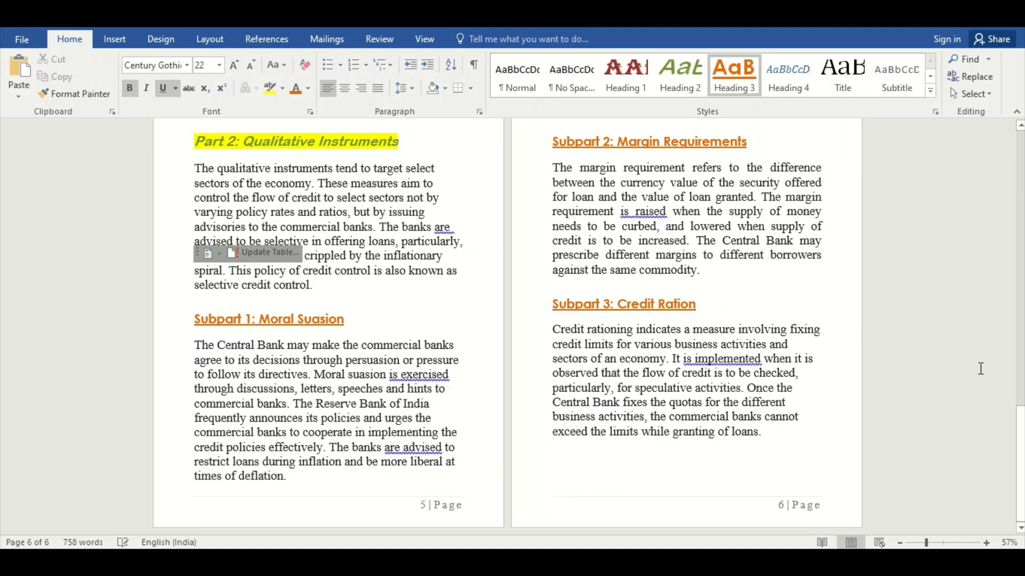
pyautogui.moveTo(1020, 436); pyautogui.dragTo(1021, 161)
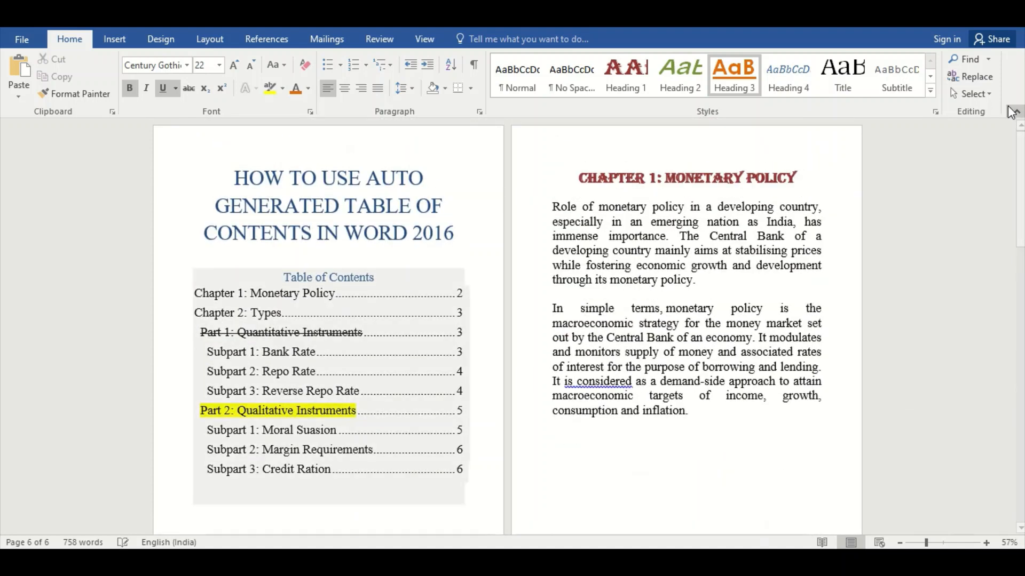
pyautogui.click(208, 408)
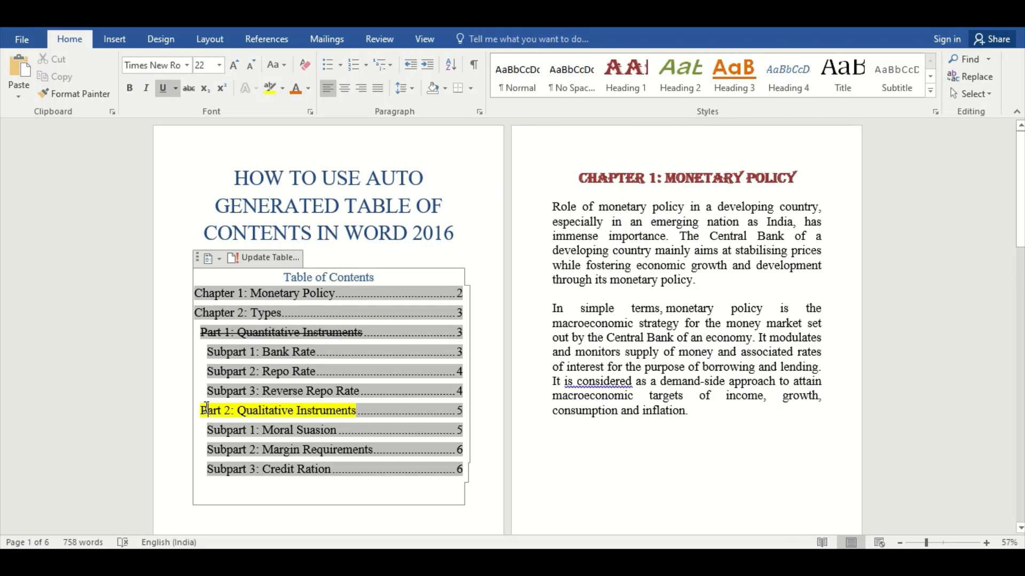
pyautogui.keyDown('ctrl'); pyautogui.click(208, 412); pyautogui.keyUp('ctrl')
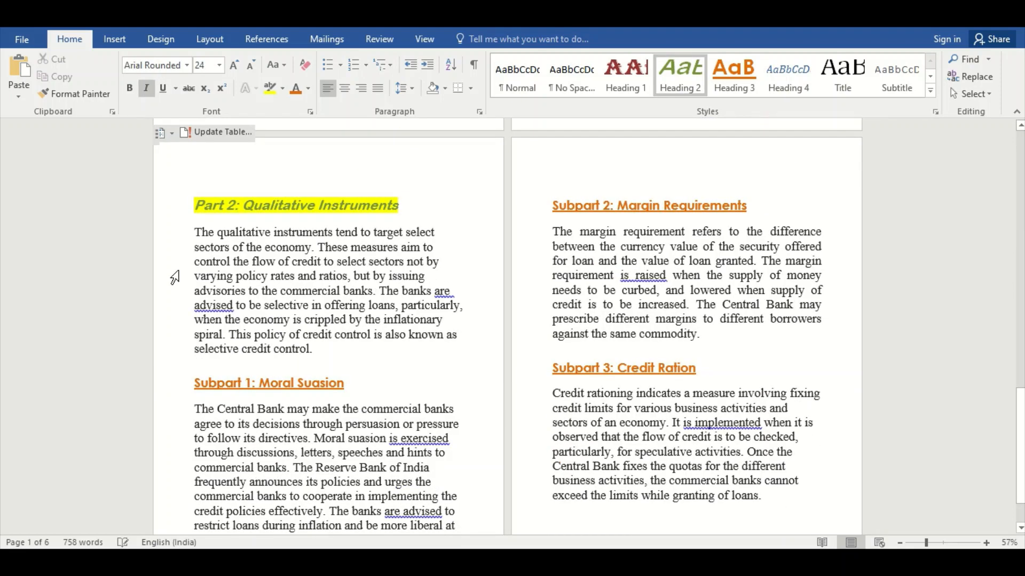
pyautogui.moveTo(1019, 445); pyautogui.dragTo(1019, 188)
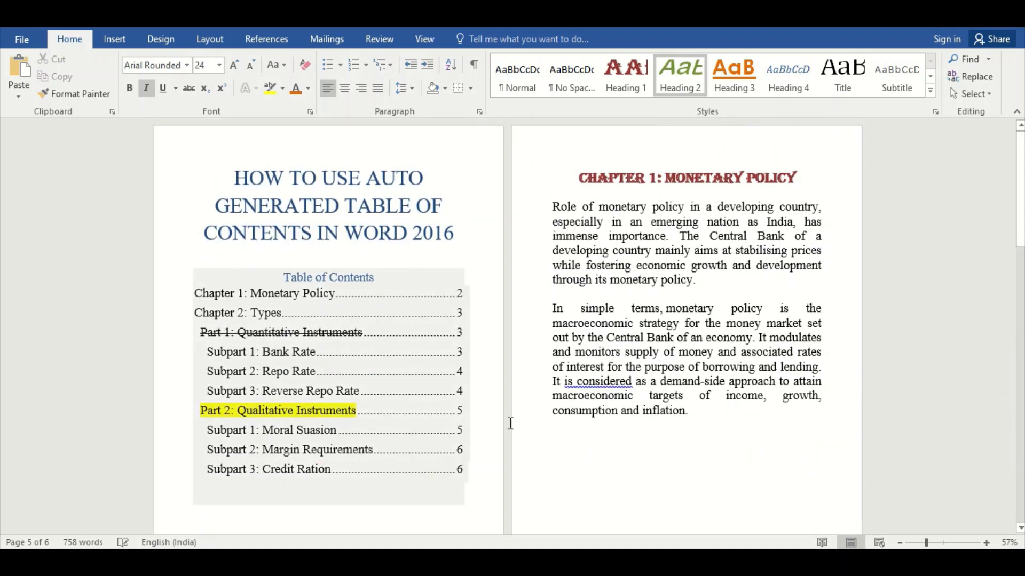
# Replace the existing table of contents with a custom one that shows only 2 heading levels.
pyautogui.click(487, 441)
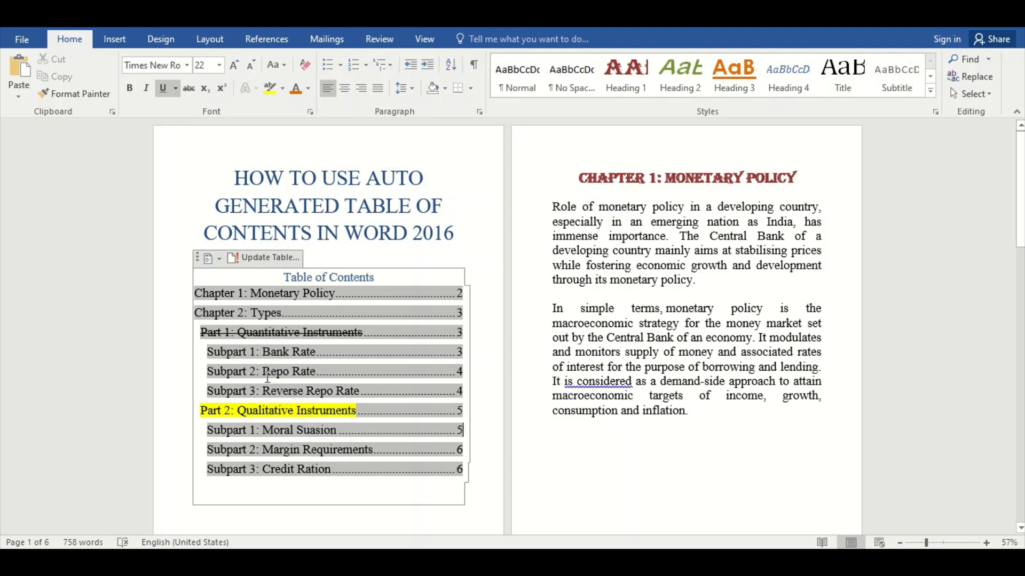
pyautogui.click(264, 40)
pyautogui.click(36, 92)
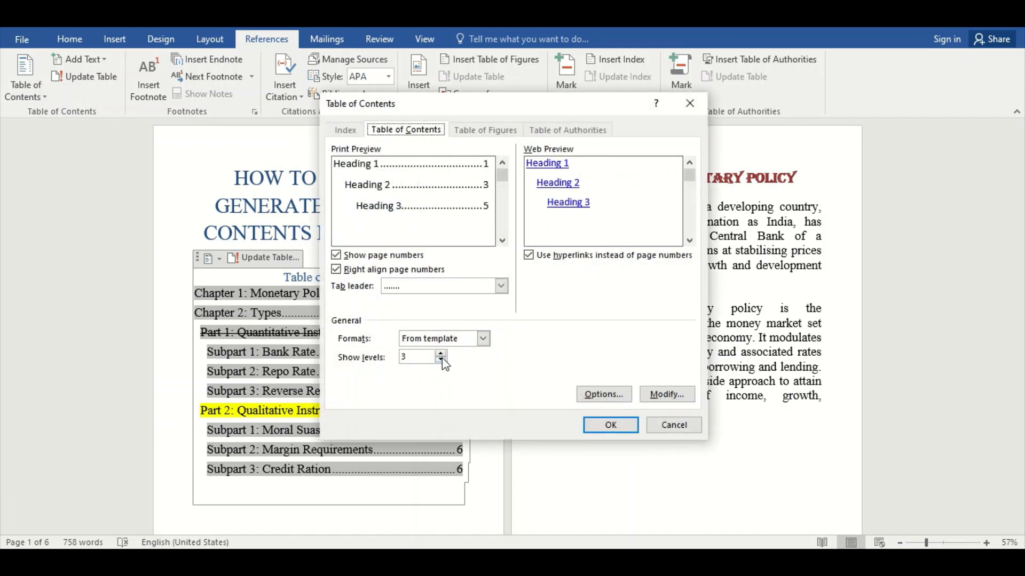
pyautogui.click(441, 360)
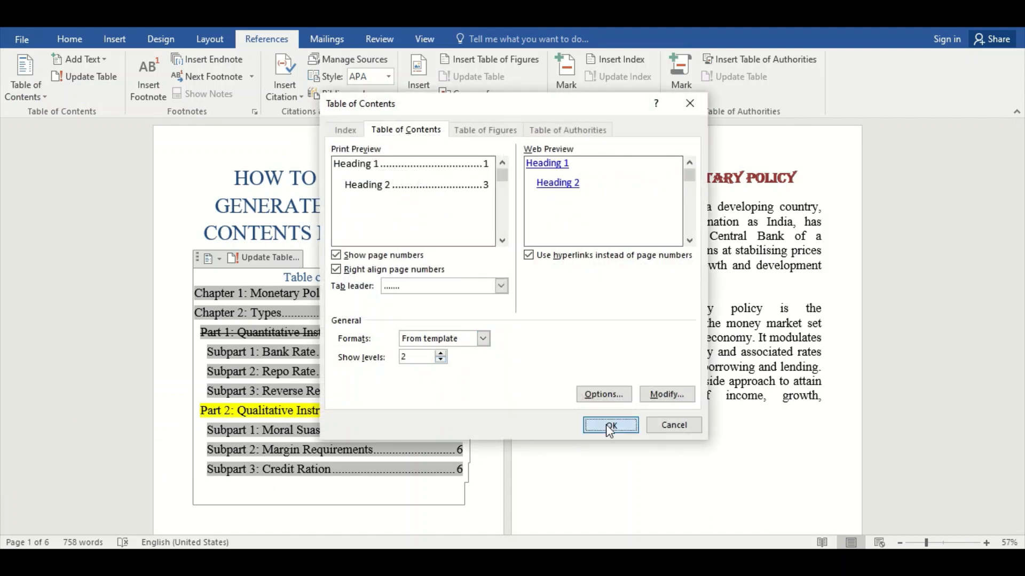
pyautogui.click(608, 425)
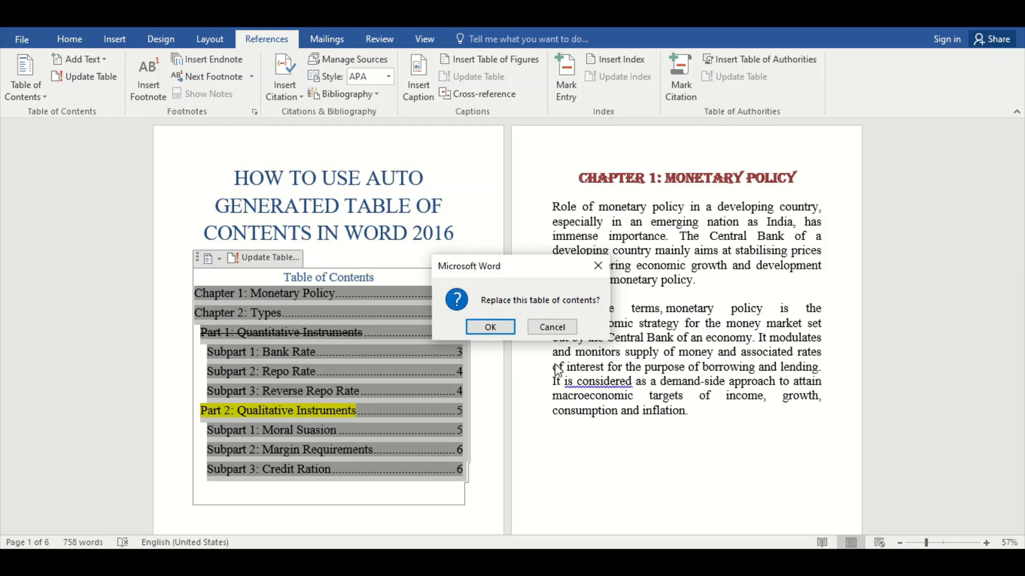
pyautogui.click(490, 328)
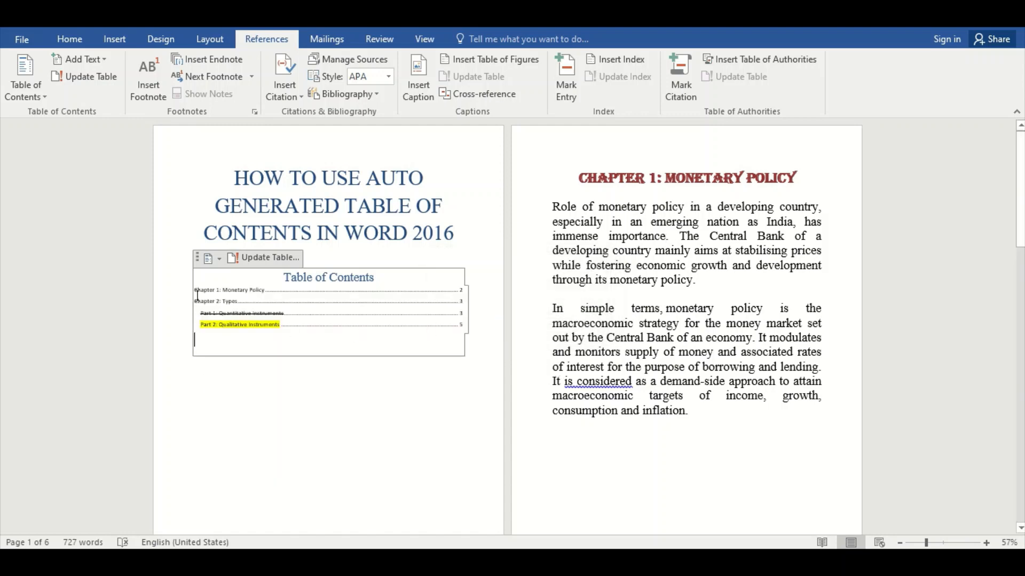
# Format the entries of the two-level table of contents in Times New Roman, 22 pt.
pyautogui.moveTo(197, 290); pyautogui.dragTo(311, 328)
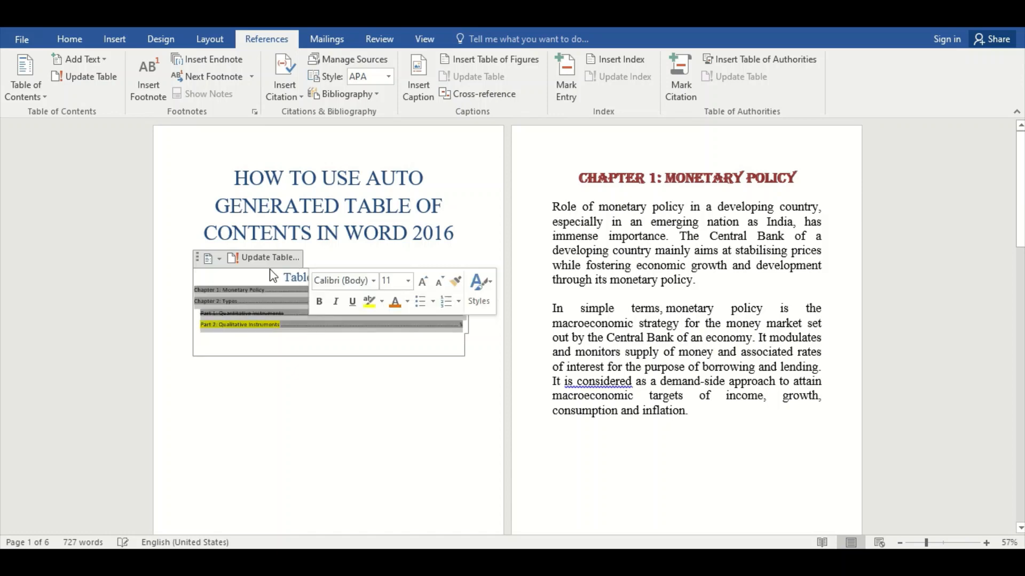
pyautogui.click(73, 37)
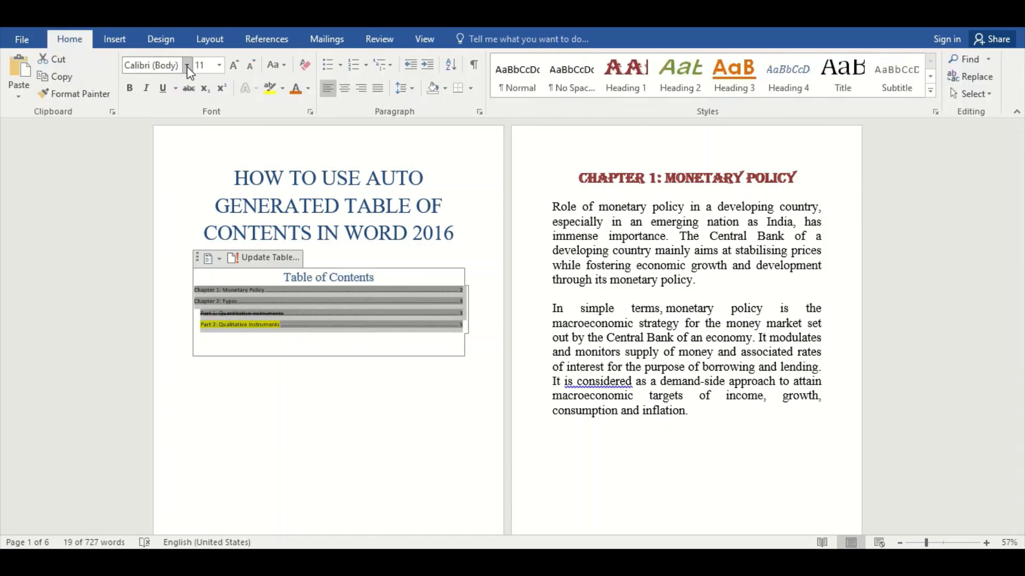
pyautogui.click(187, 65)
pyautogui.click(174, 159)
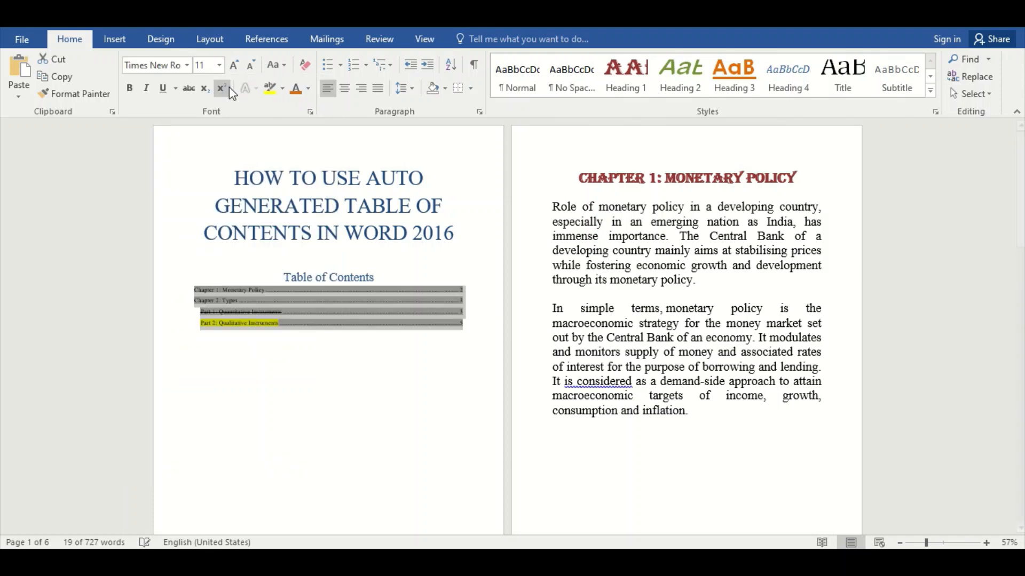
pyautogui.click(219, 65)
pyautogui.click(204, 208)
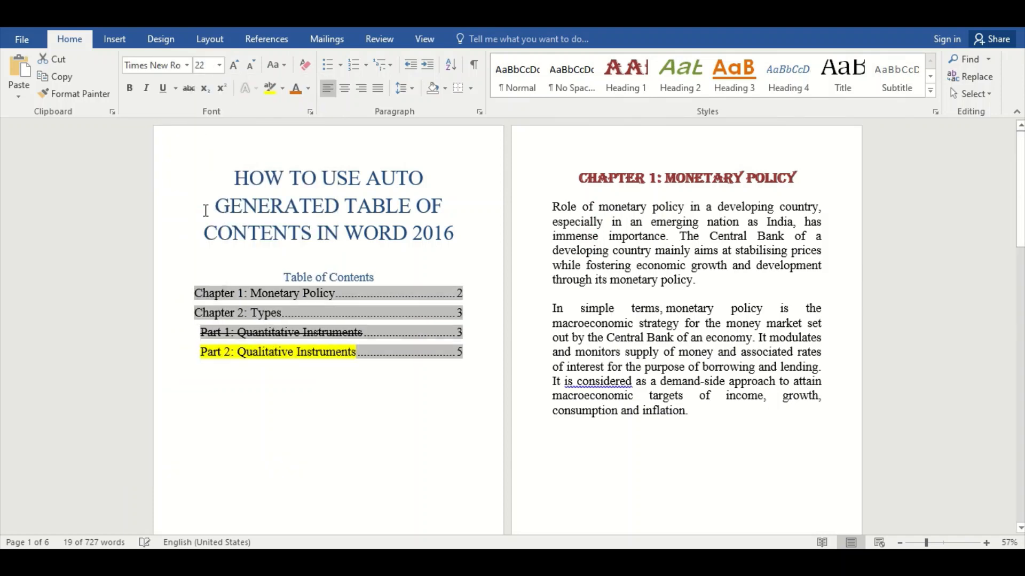
pyautogui.click(285, 405)
# Replace the two-level table of contents with the built-in Automatic Table 2.
pyautogui.click(232, 293)
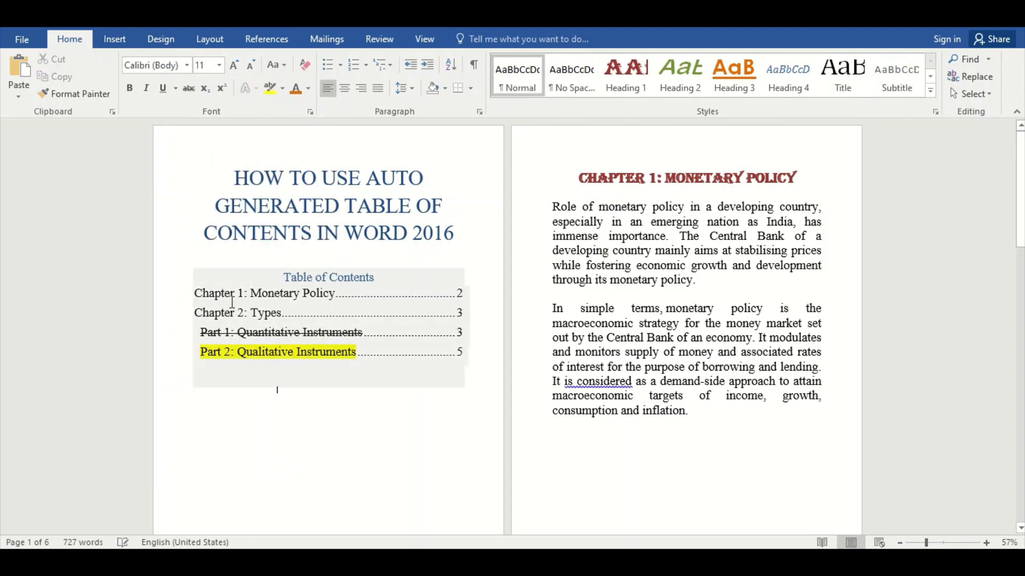
pyautogui.click(257, 37)
pyautogui.click(33, 92)
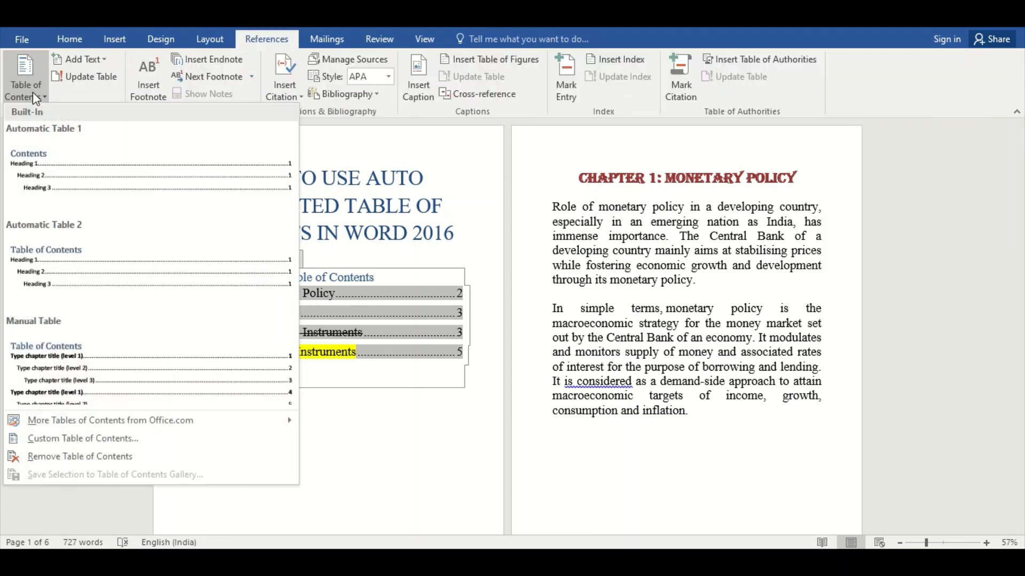
pyautogui.click(71, 258)
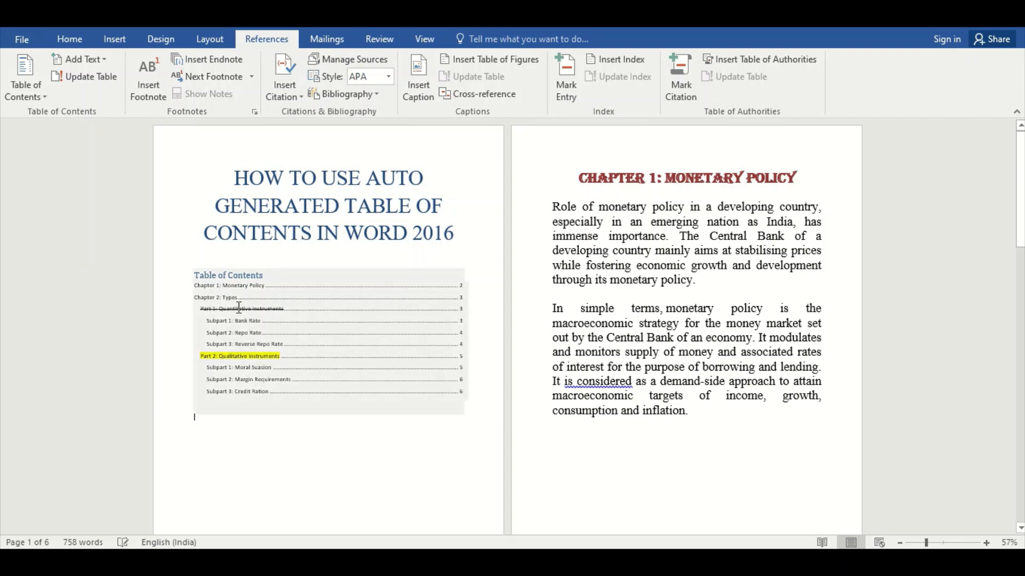
# Format the whole new table of contents, including its title, in Times New Roman, 22 pt.
pyautogui.moveTo(196, 275); pyautogui.dragTo(280, 404)
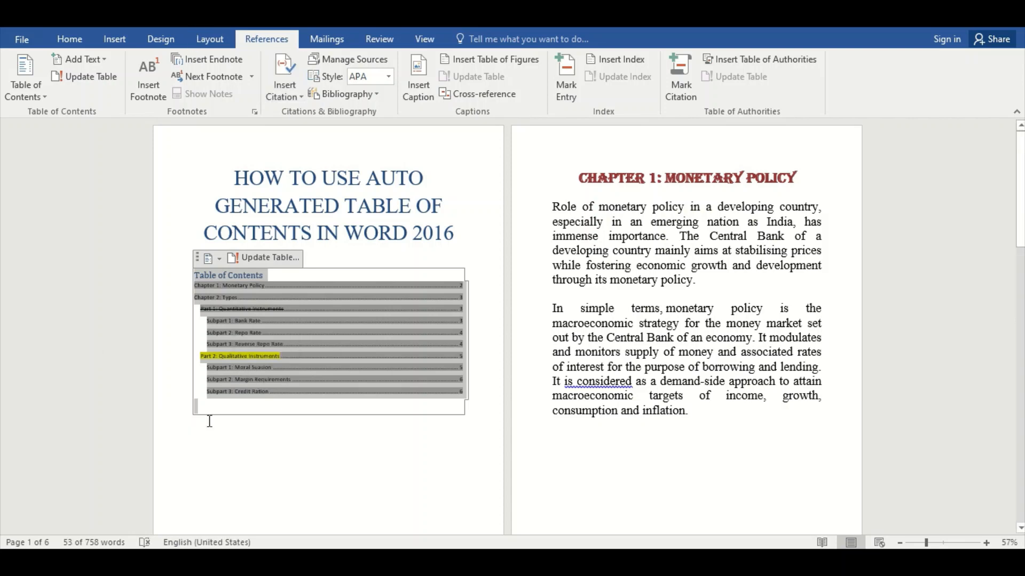
pyautogui.click(85, 42)
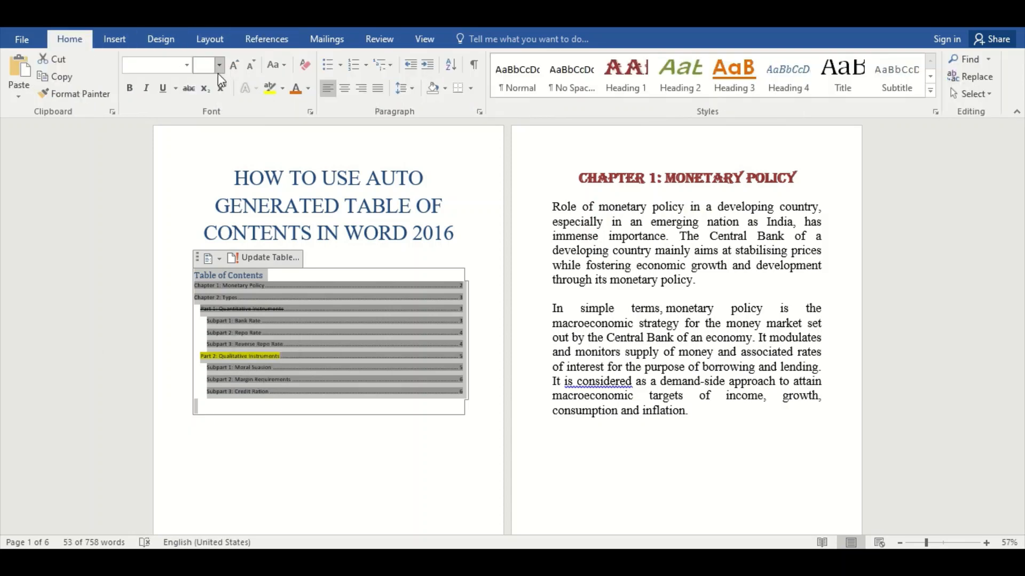
pyautogui.click(187, 64)
pyautogui.click(182, 156)
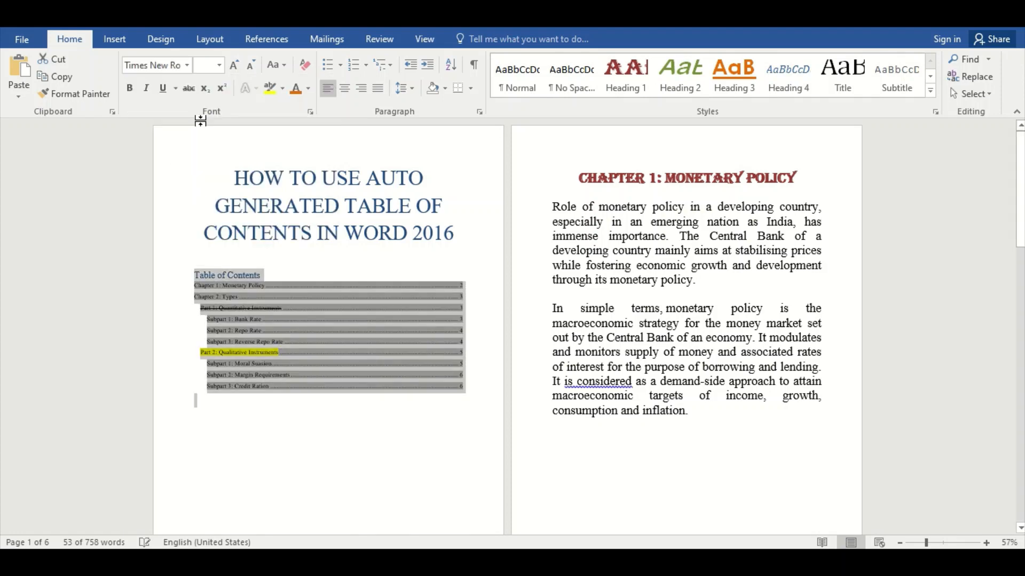
pyautogui.click(218, 64)
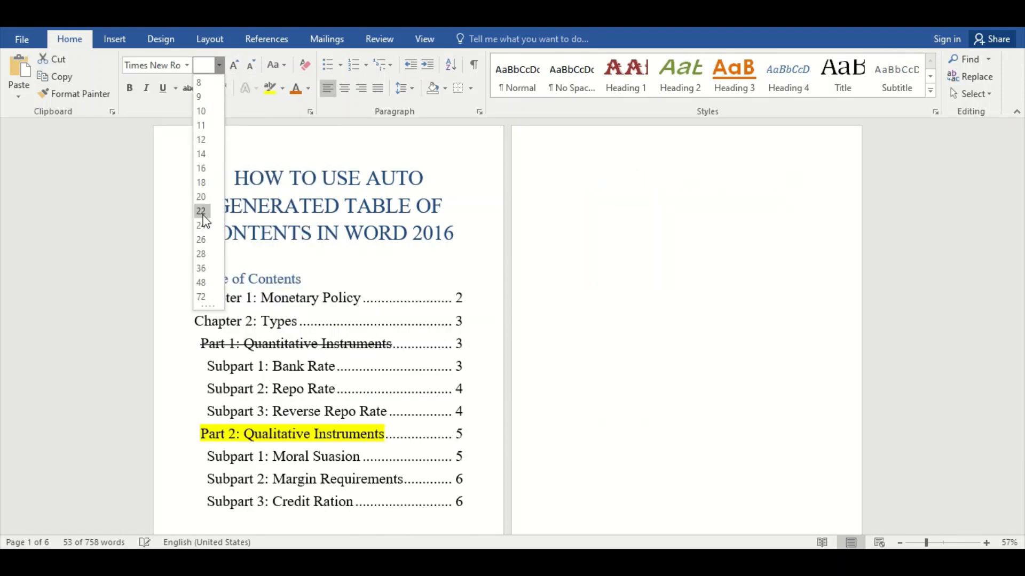
pyautogui.click(201, 211)
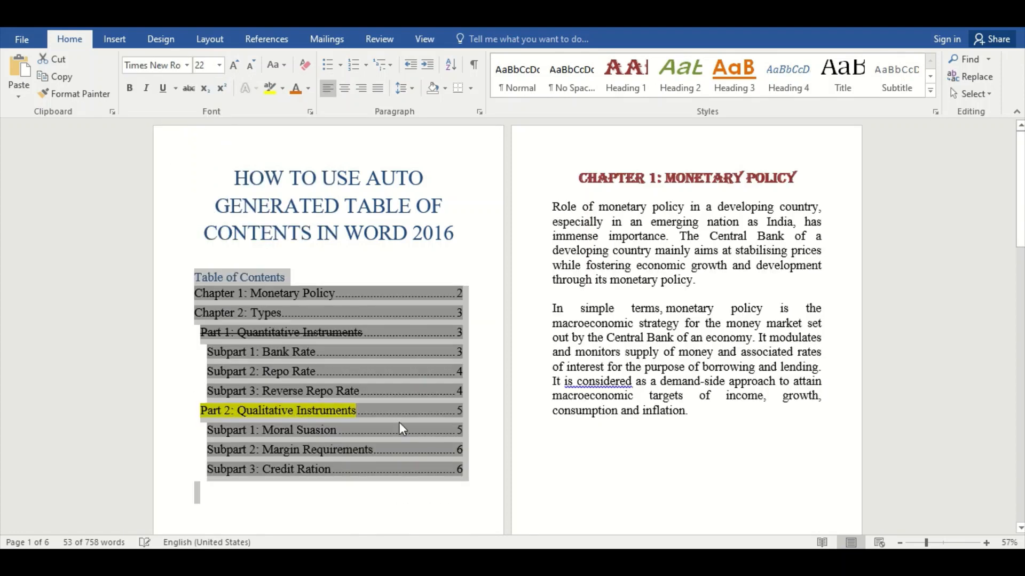
# Center the "Table of Contents" title above the entries and deselect the table.
pyautogui.click(451, 507)
pyautogui.click(197, 280)
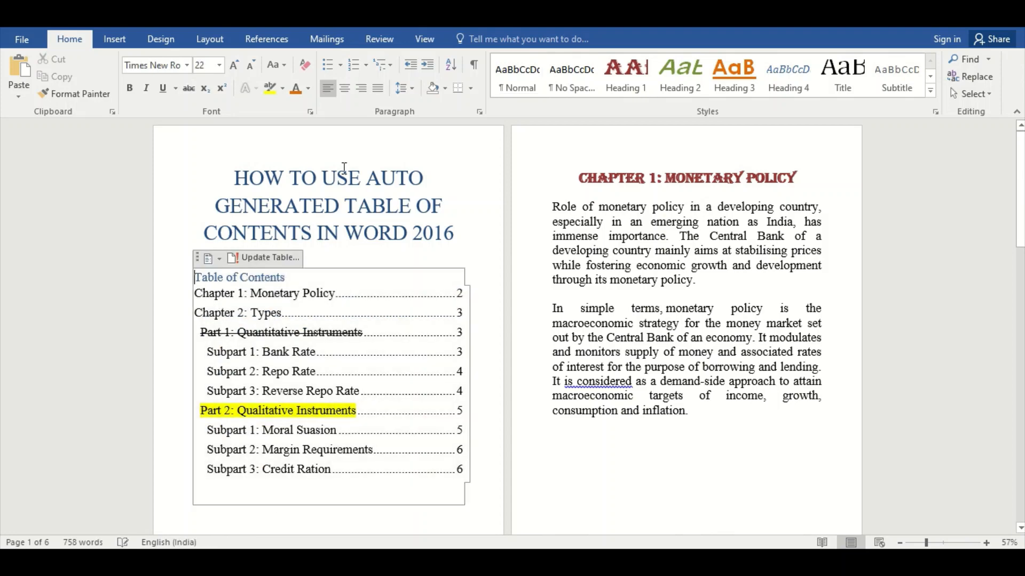
pyautogui.click(345, 88)
pyautogui.click(478, 497)
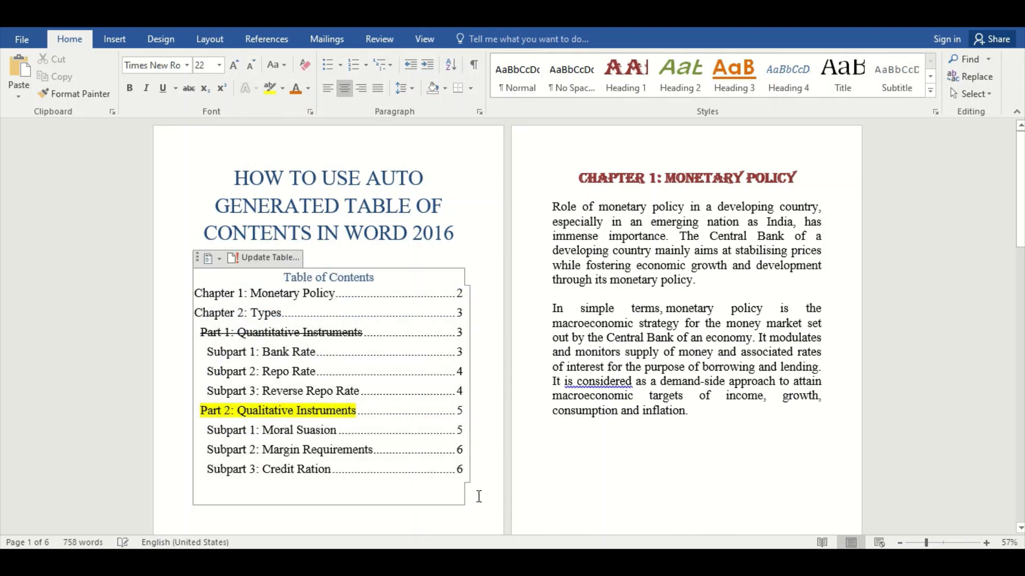
pyautogui.click(549, 488)
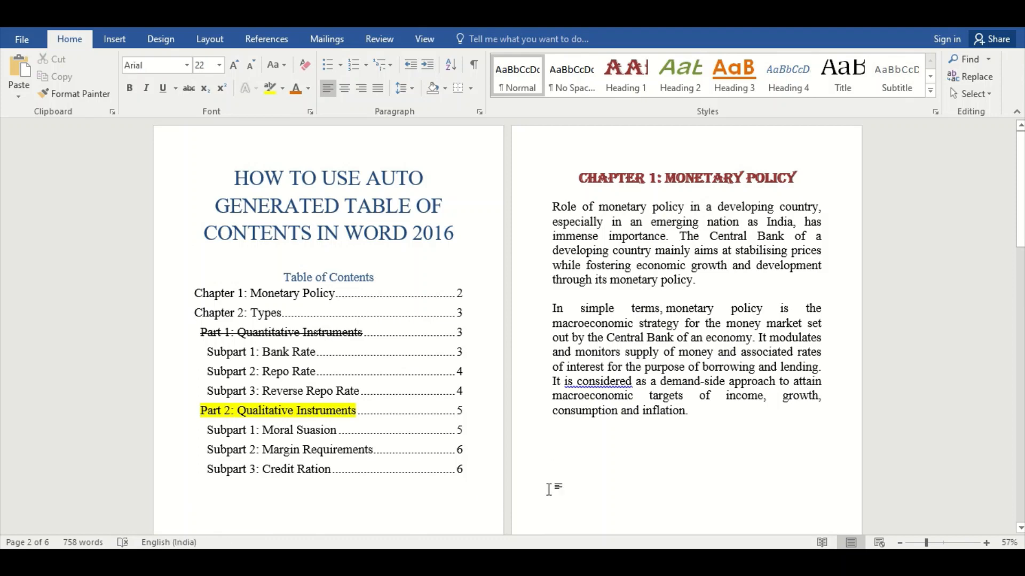